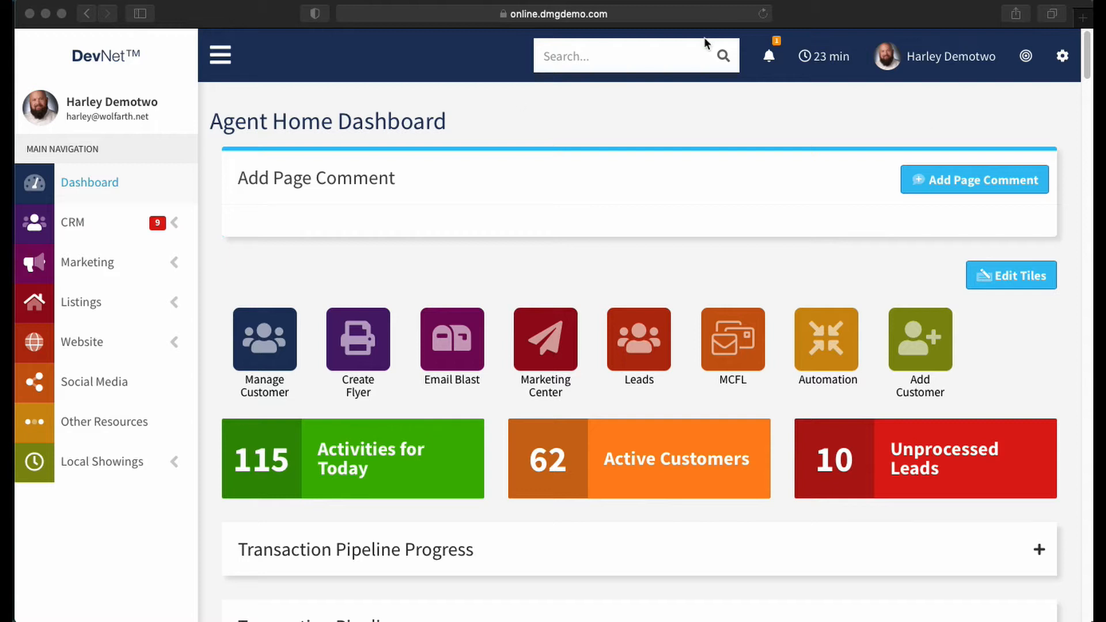
- Leave the agent account view and return to the admin interface
{"action": "left_click", "coordinate": [945, 94]}
{"action": "left_click", "coordinate": [945, 56]}
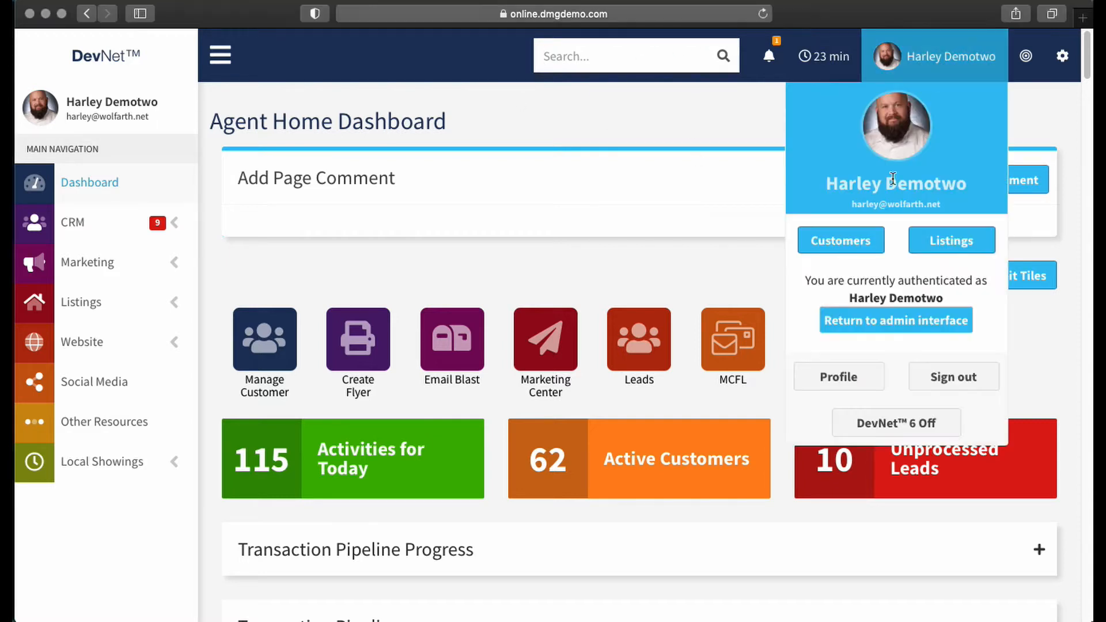
{"action": "left_click", "coordinate": [895, 318]}
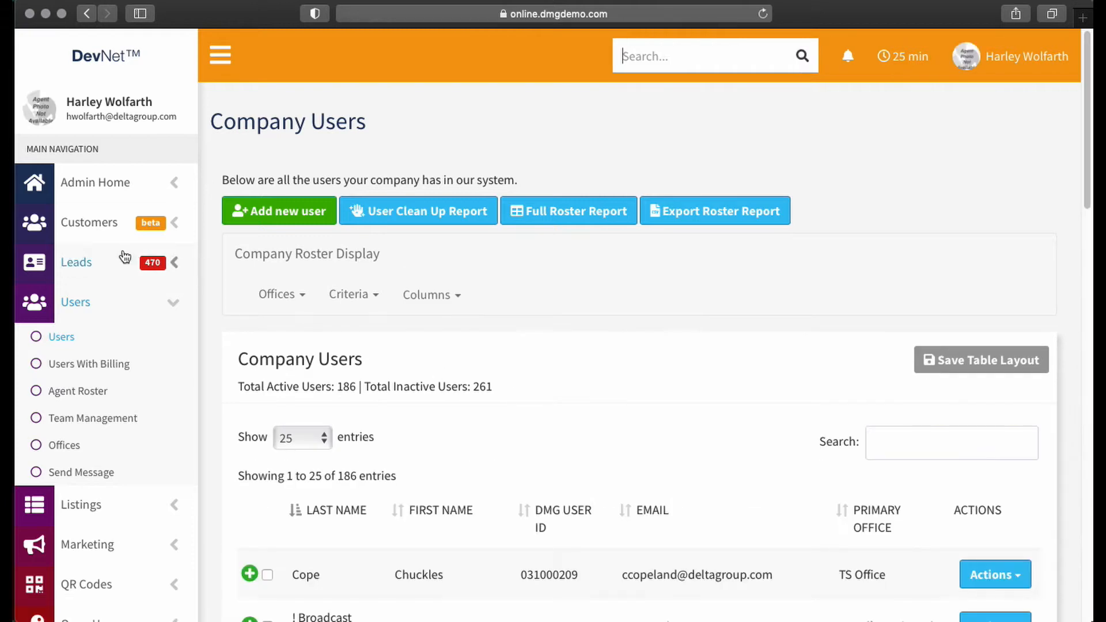
- Open the company Forms page in the admin preferences
{"action": "scroll", "coordinate": [136, 264], "scroll_direction": "down", "scroll_amount": 10}
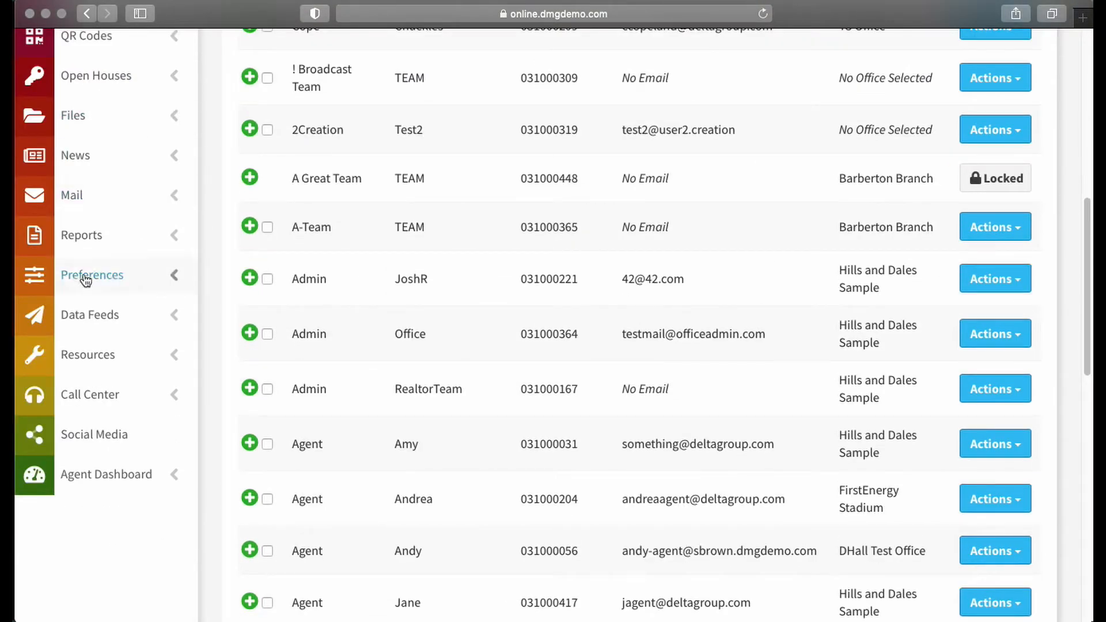
{"action": "left_click", "coordinate": [173, 278]}
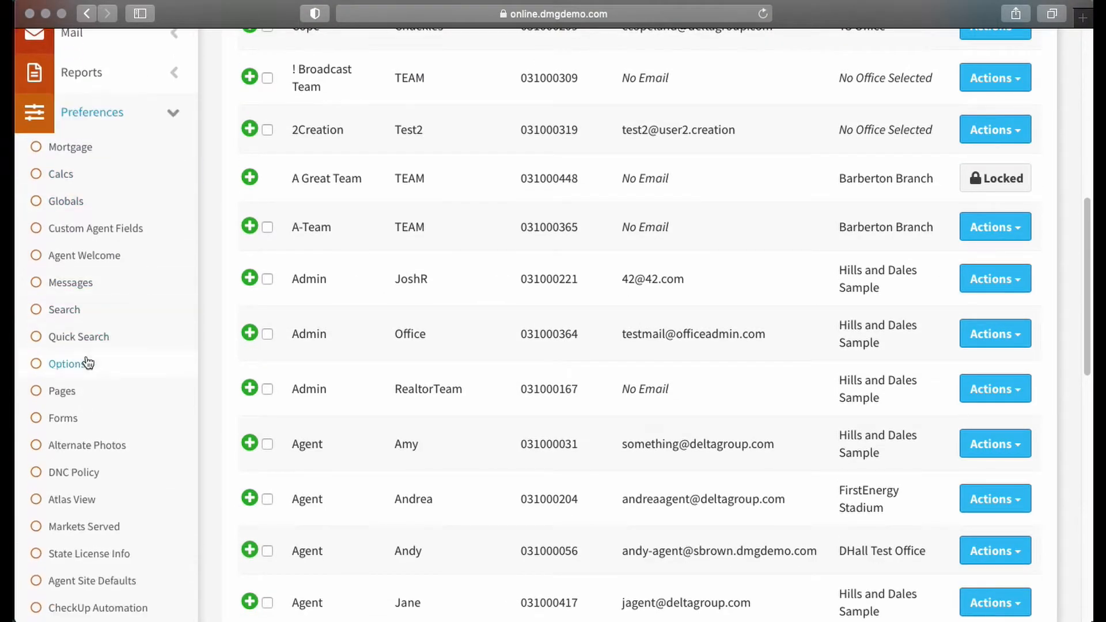
{"action": "left_click", "coordinate": [60, 420]}
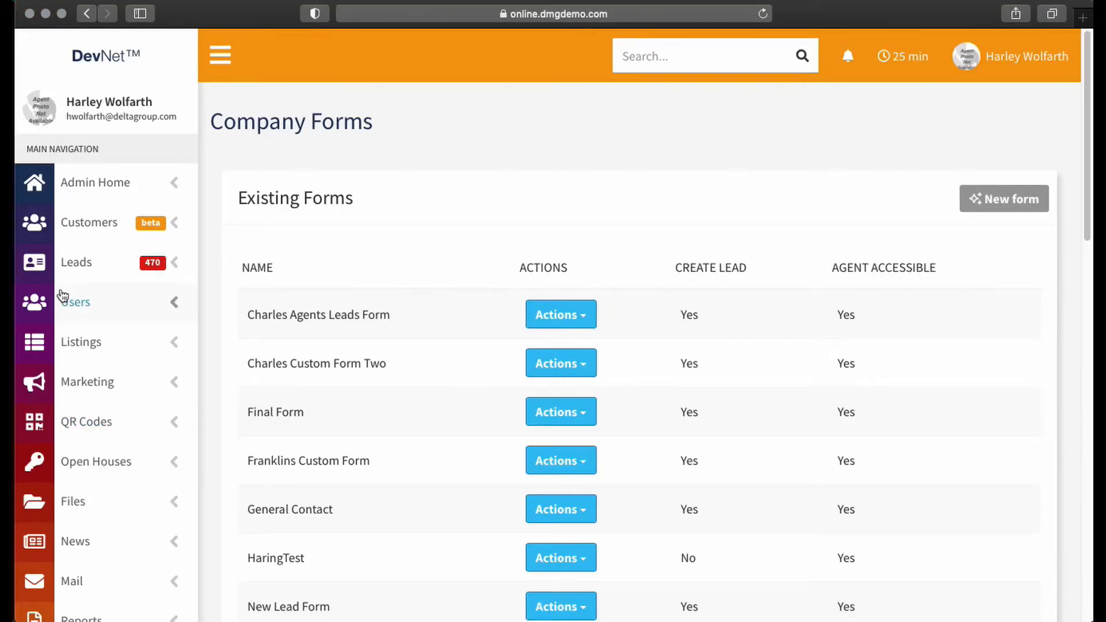
- Look at the actions available for the first existing company form
{"action": "scroll", "coordinate": [598, 456], "scroll_direction": "down", "scroll_amount": 3}
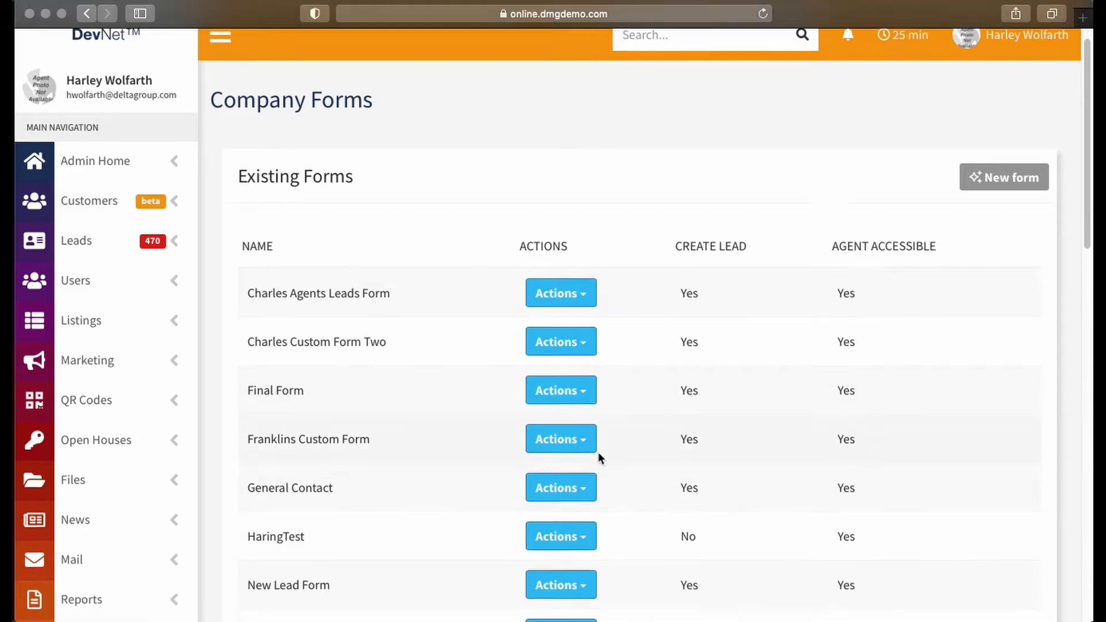
{"action": "left_click", "coordinate": [576, 252]}
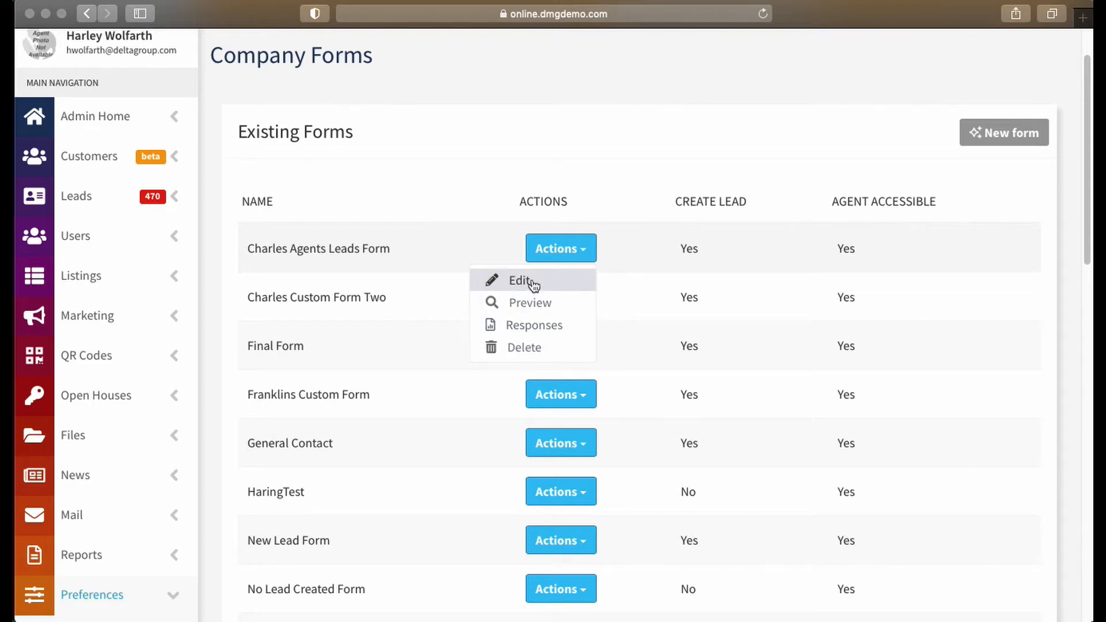
{"action": "left_click", "coordinate": [599, 173]}
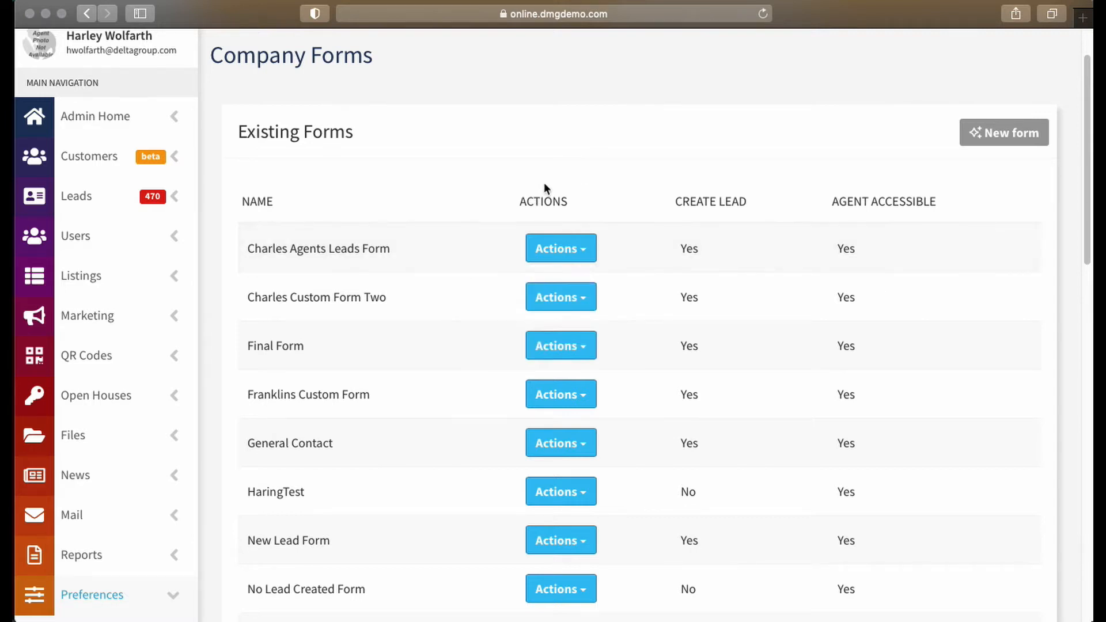
- Start a new company form and name it "Tech Tuesday Custom Form"
{"action": "left_click", "coordinate": [1007, 138]}
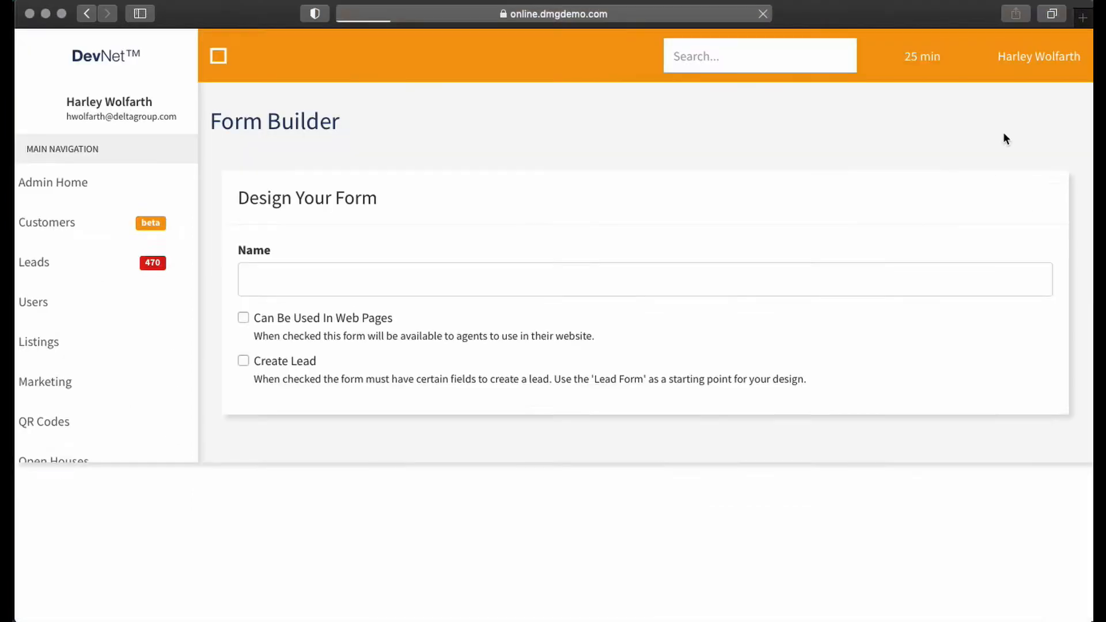
{"action": "left_click", "coordinate": [438, 266]}
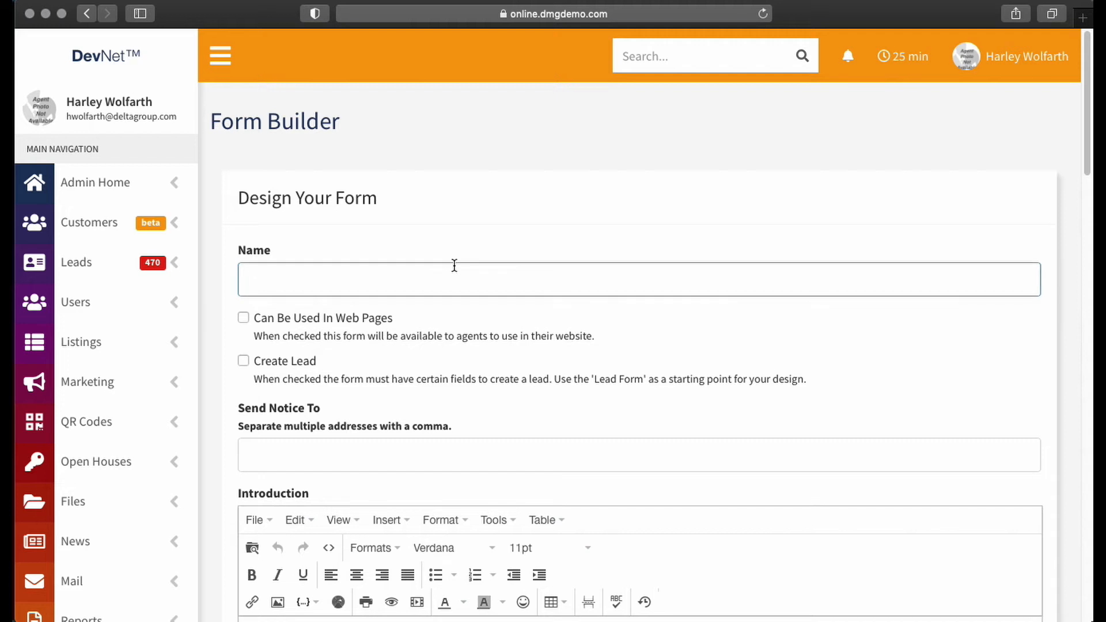
{"action": "type", "text": "Tech Tuesday Custom Form"}
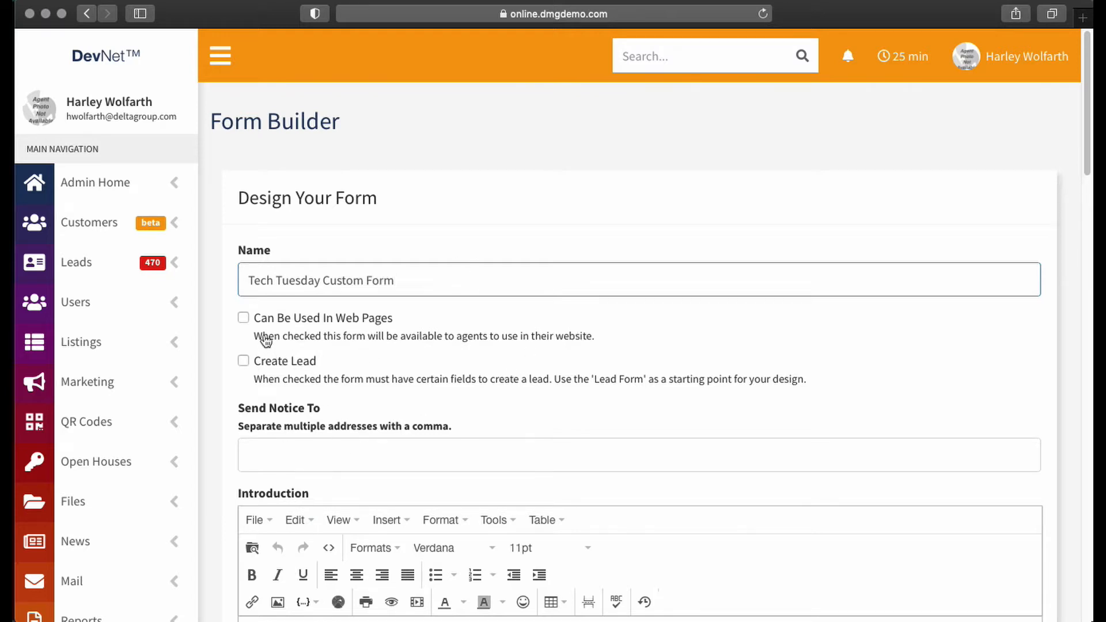
- Enable Can Be Used In Web Pages and Create Lead for the form, keeping the lead assignment at Default
{"action": "left_click", "coordinate": [244, 317]}
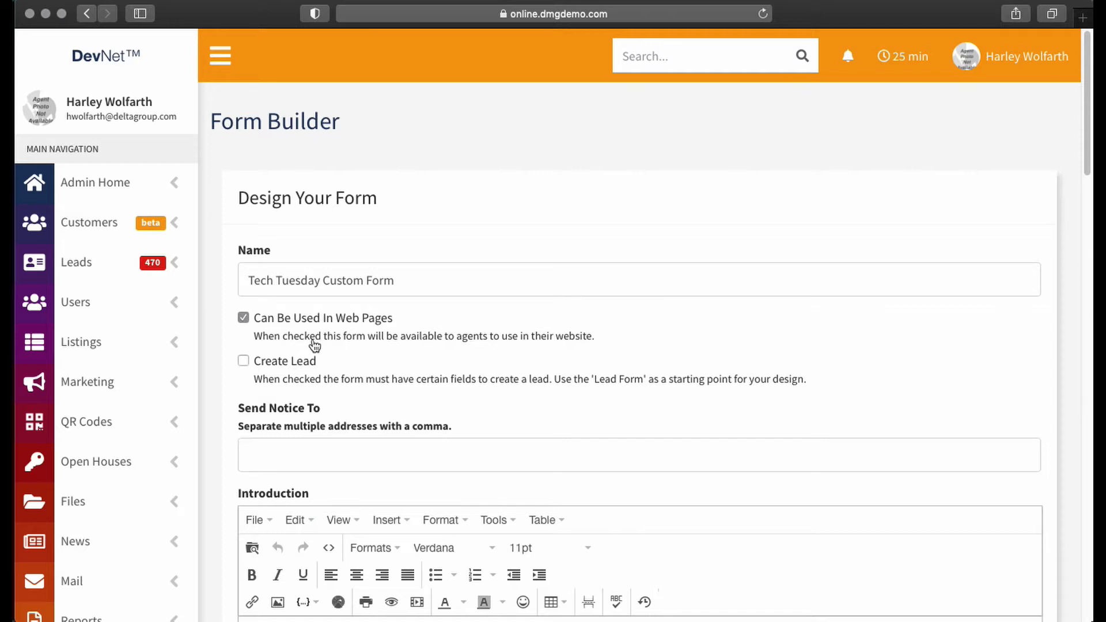
{"action": "left_click", "coordinate": [242, 361]}
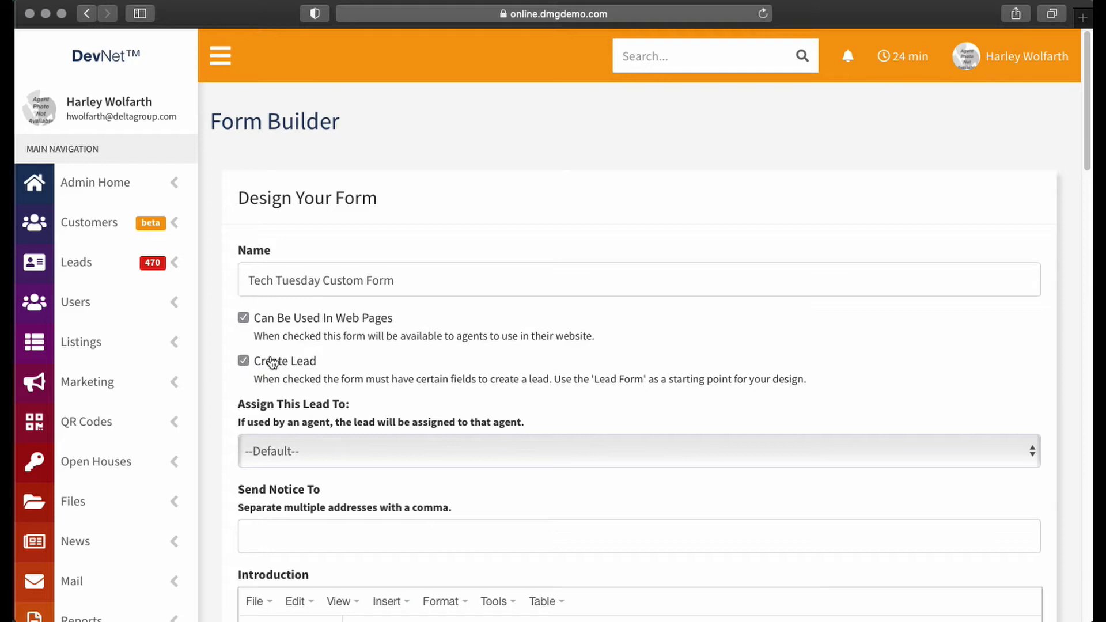
{"action": "scroll", "coordinate": [326, 452], "scroll_direction": "down", "scroll_amount": 3}
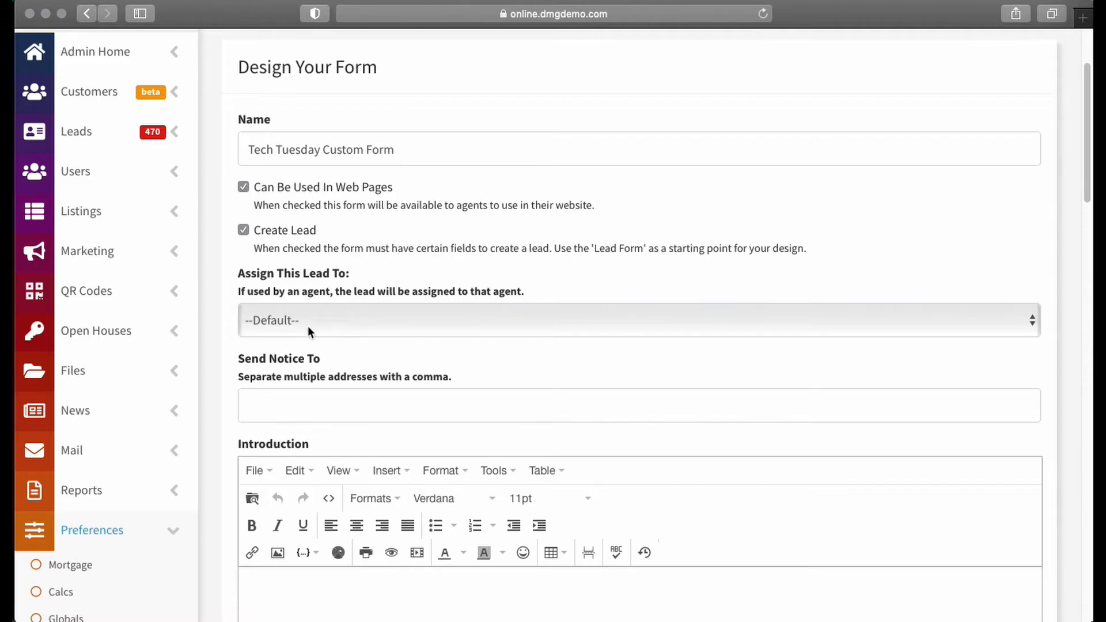
{"action": "left_click", "coordinate": [329, 321]}
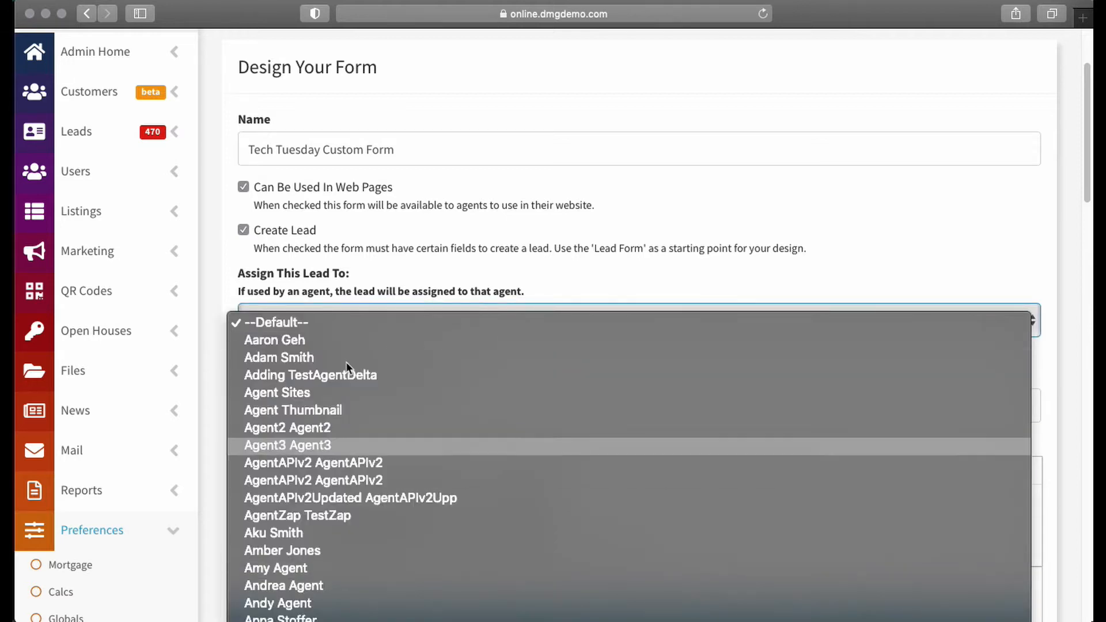
{"action": "left_click", "coordinate": [299, 293]}
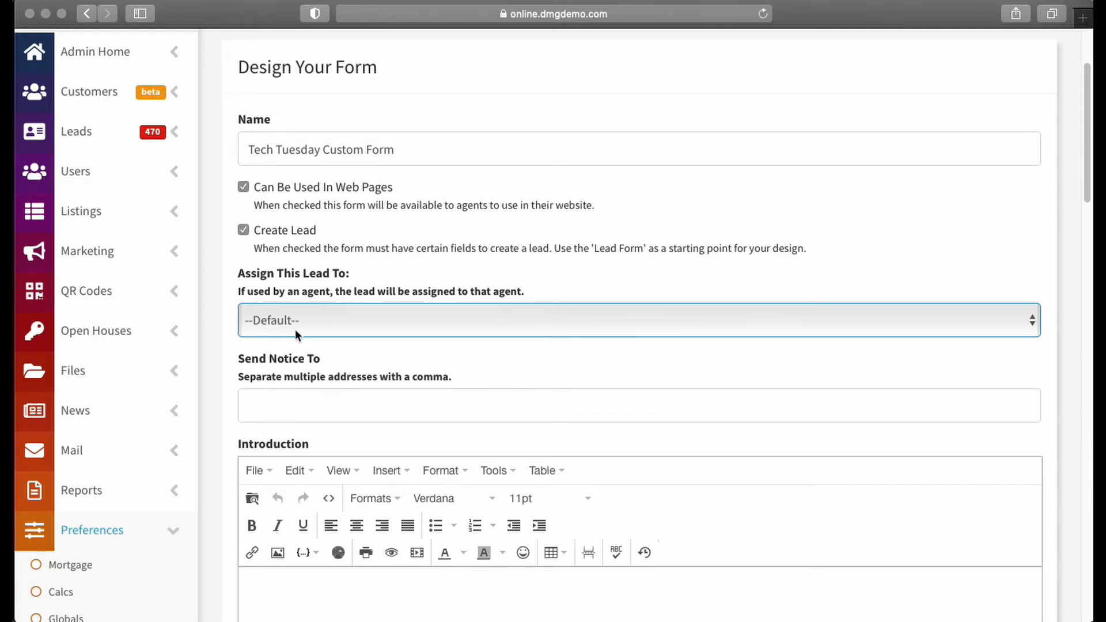
- Write the form's introduction as "This is my introduction. There are many like it but this one is mine."
{"action": "scroll", "coordinate": [230, 285], "scroll_direction": "down", "scroll_amount": 5}
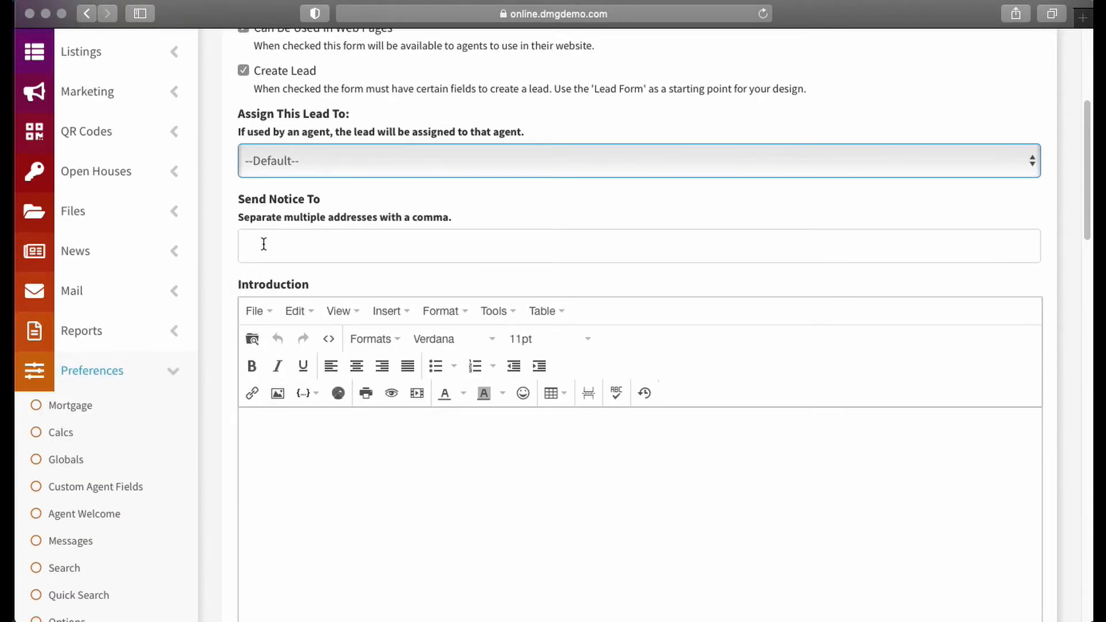
{"action": "left_click", "coordinate": [251, 245]}
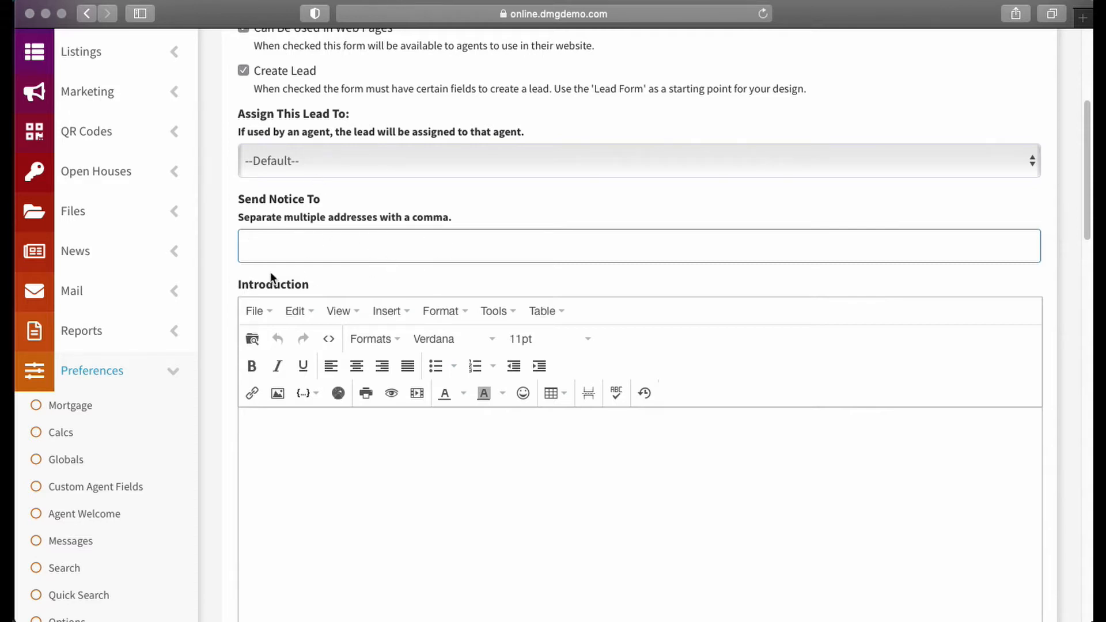
{"action": "scroll", "coordinate": [219, 259], "scroll_direction": "down", "scroll_amount": 3}
{"action": "left_click", "coordinate": [318, 272]}
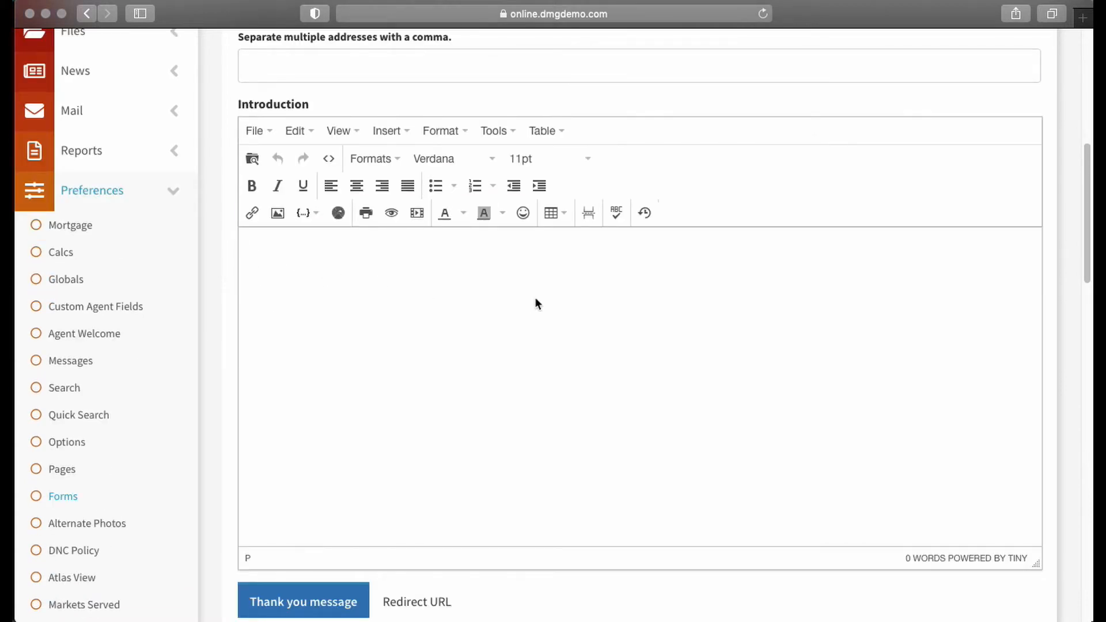
{"action": "type", "text": "This is my introductions."}
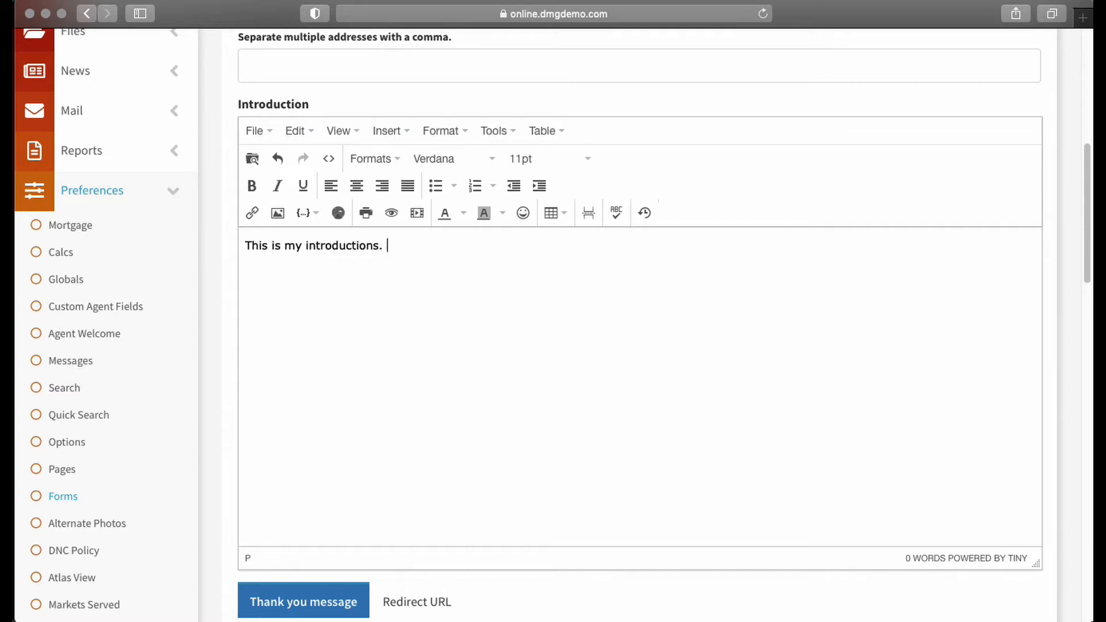
{"action": "type", "text": "there"}
{"action": "key", "text": "BackSpace"}
{"action": "key", "text": "BackSpace"}
{"action": "type", "text": "re are many "}
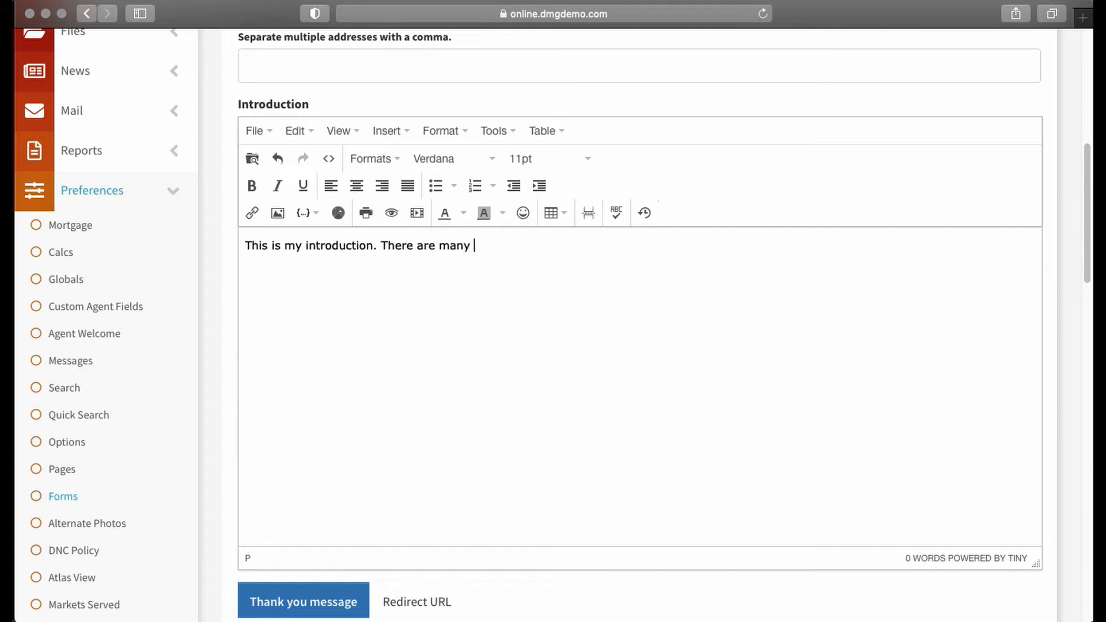
{"action": "type", "text": "like it but this one is mine."}
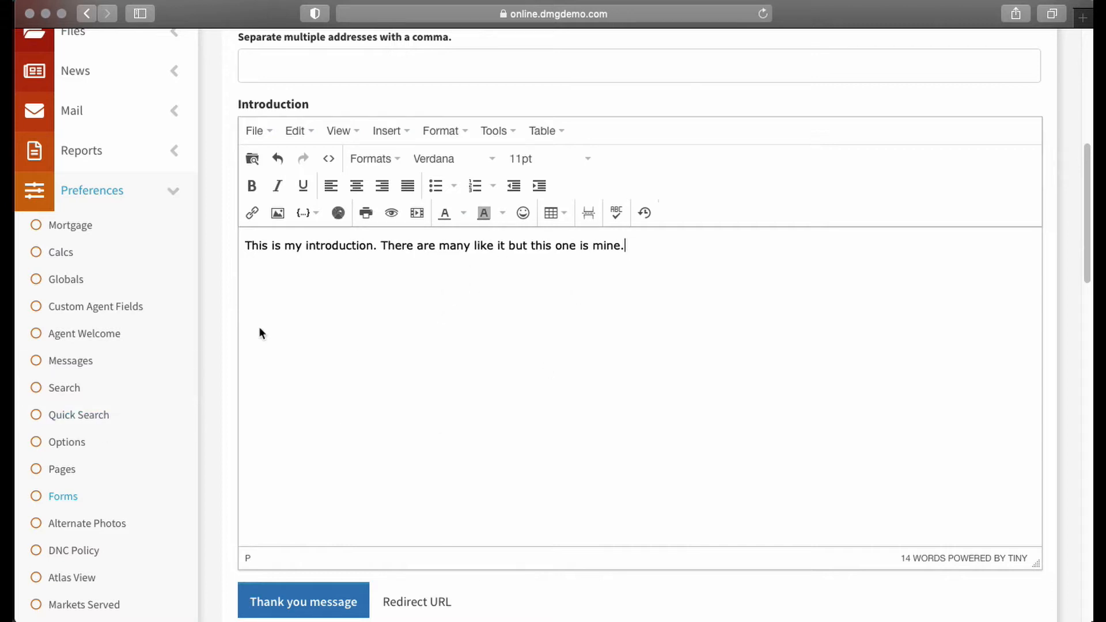
- Examine the form's thank-you message and Redirect URL options, leaving the thank-you message option selected
{"action": "scroll", "coordinate": [339, 314], "scroll_direction": "down", "scroll_amount": 6}
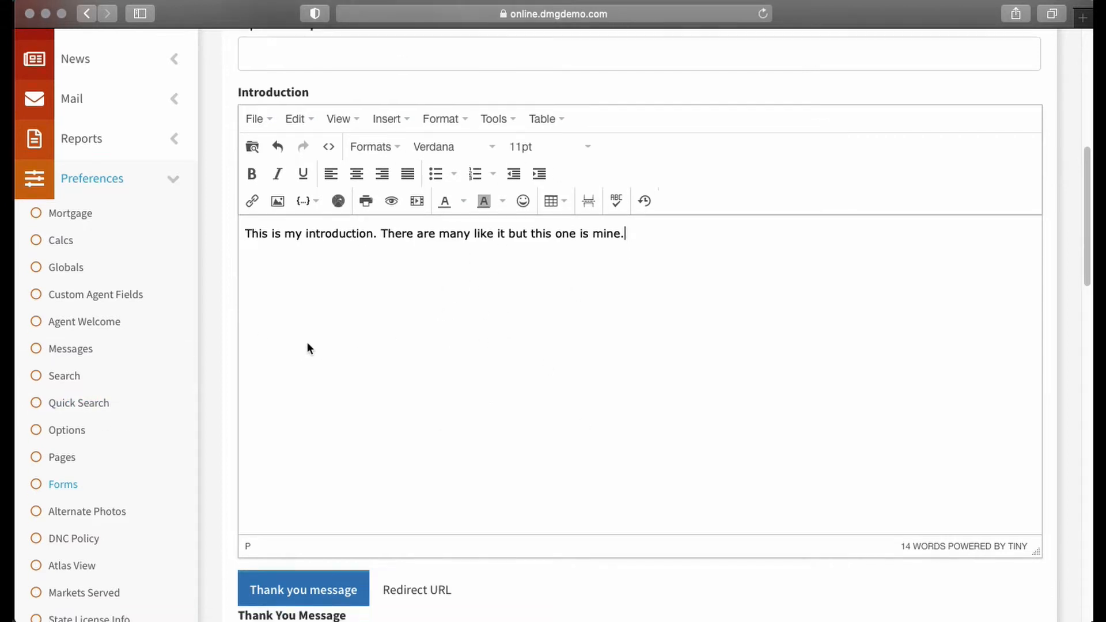
{"action": "scroll", "coordinate": [338, 305], "scroll_direction": "down", "scroll_amount": 2}
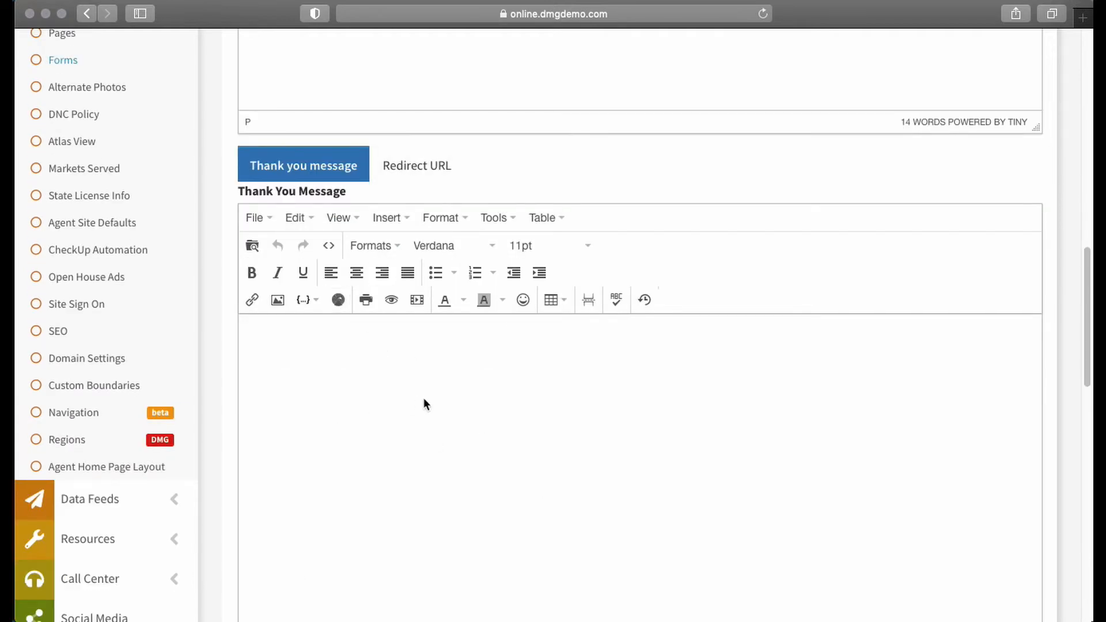
{"action": "left_click", "coordinate": [251, 344]}
{"action": "left_click", "coordinate": [394, 167]}
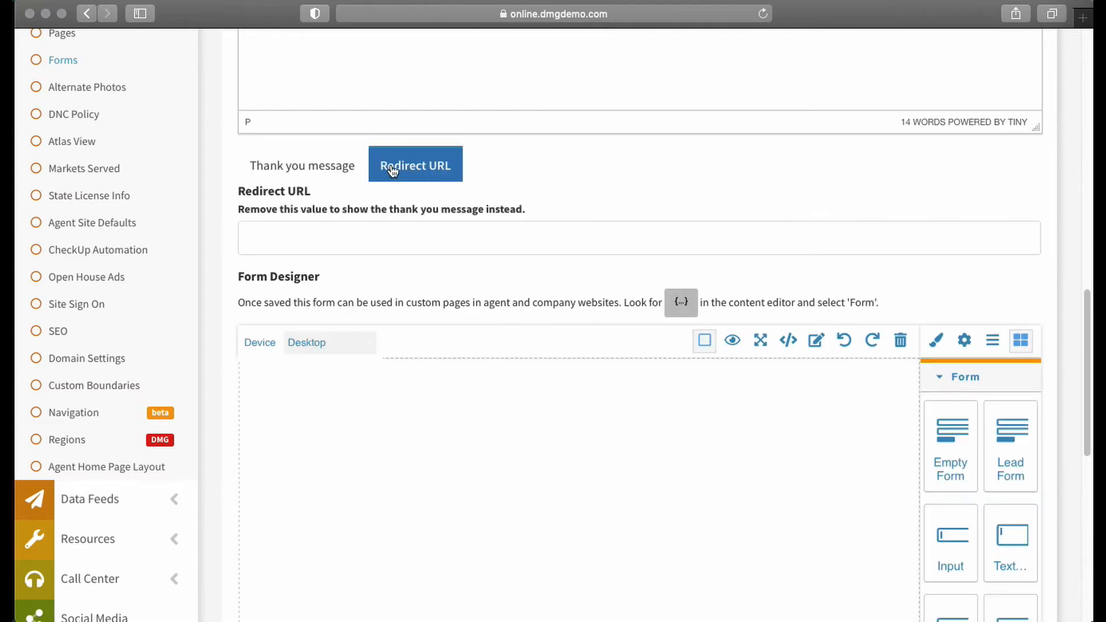
{"action": "left_click", "coordinate": [244, 229]}
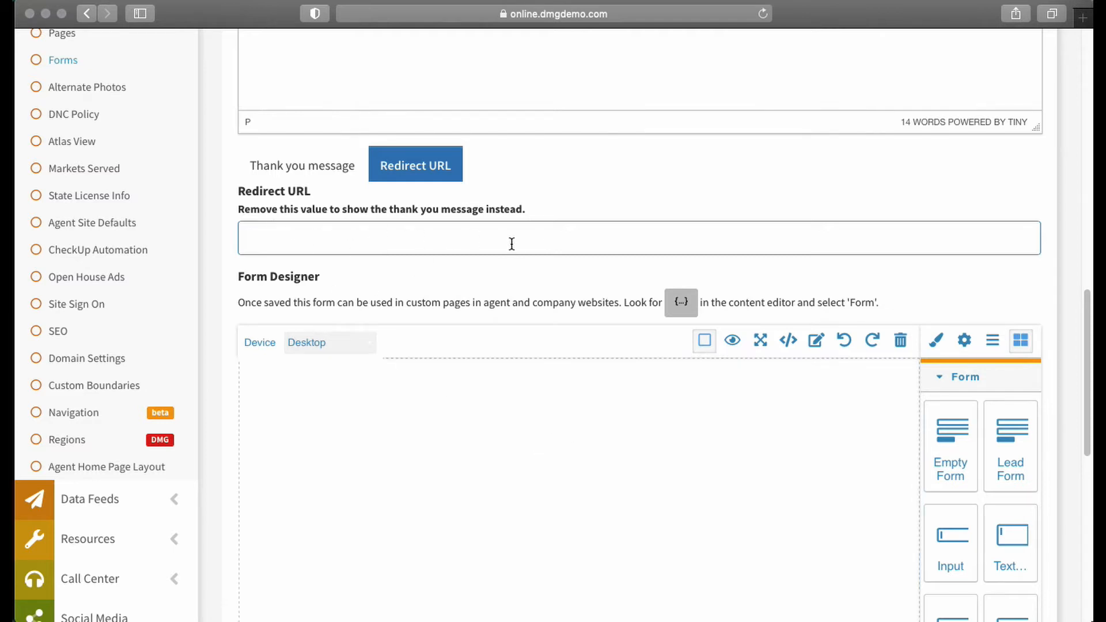
{"action": "left_click", "coordinate": [283, 168]}
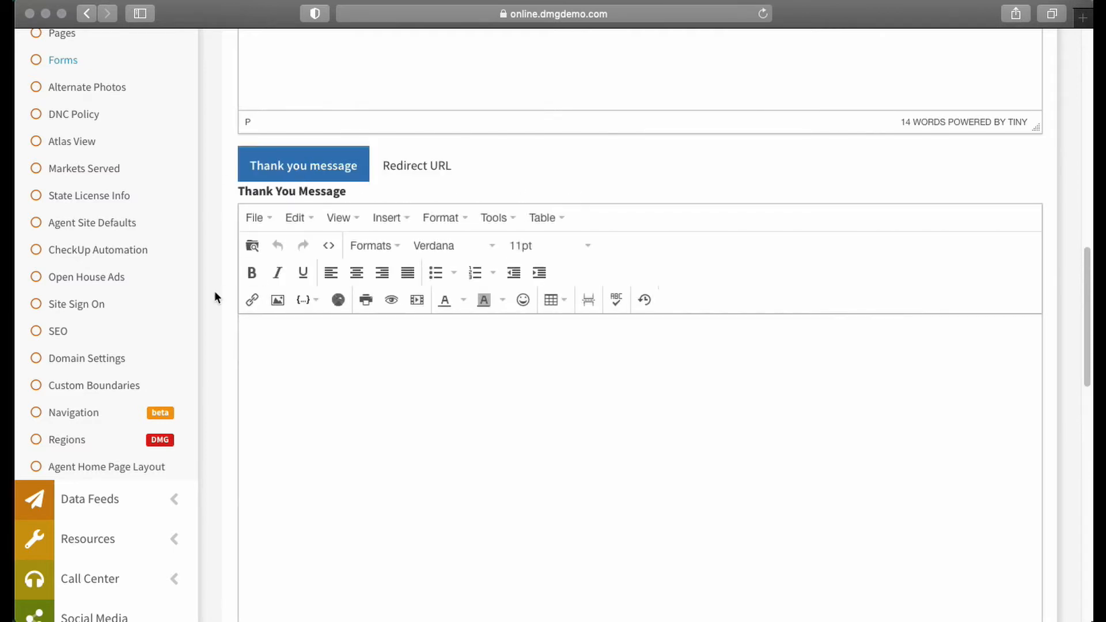
- Place a Lead Form block on the empty Form Designer canvas
{"action": "scroll", "coordinate": [222, 278], "scroll_direction": "down", "scroll_amount": 5}
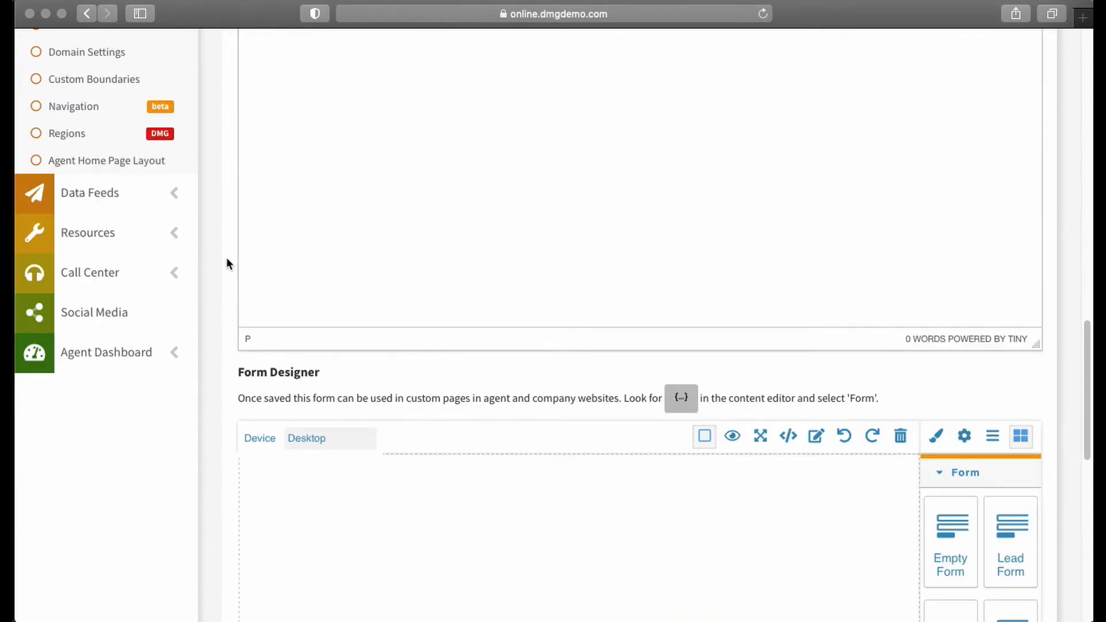
{"action": "scroll", "coordinate": [227, 258], "scroll_direction": "down", "scroll_amount": 5}
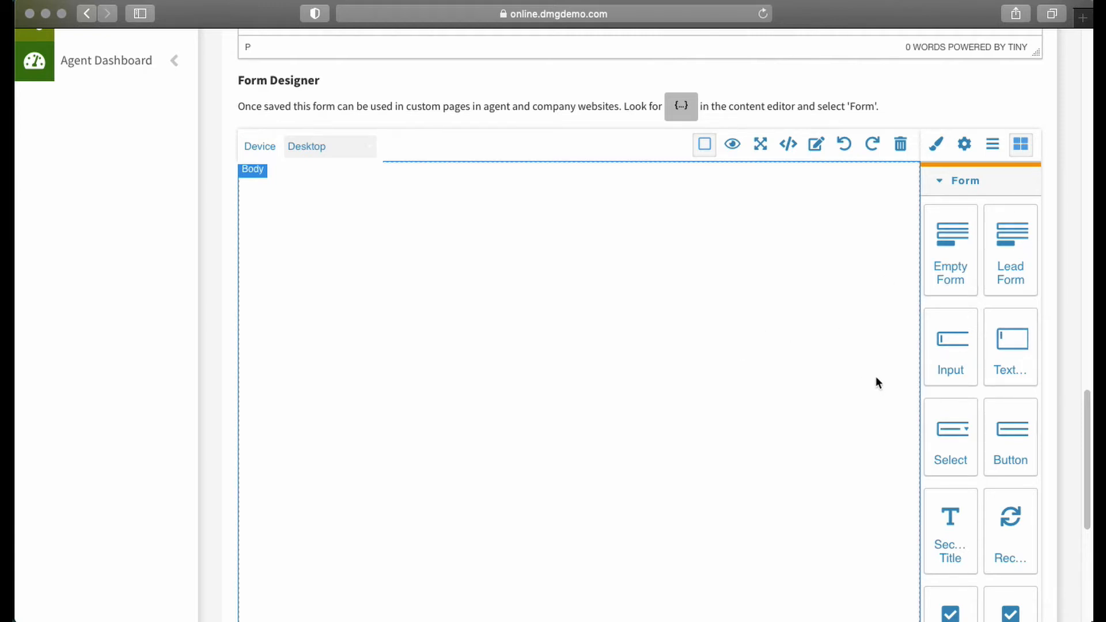
{"action": "scroll", "coordinate": [626, 352], "scroll_direction": "down", "scroll_amount": 10}
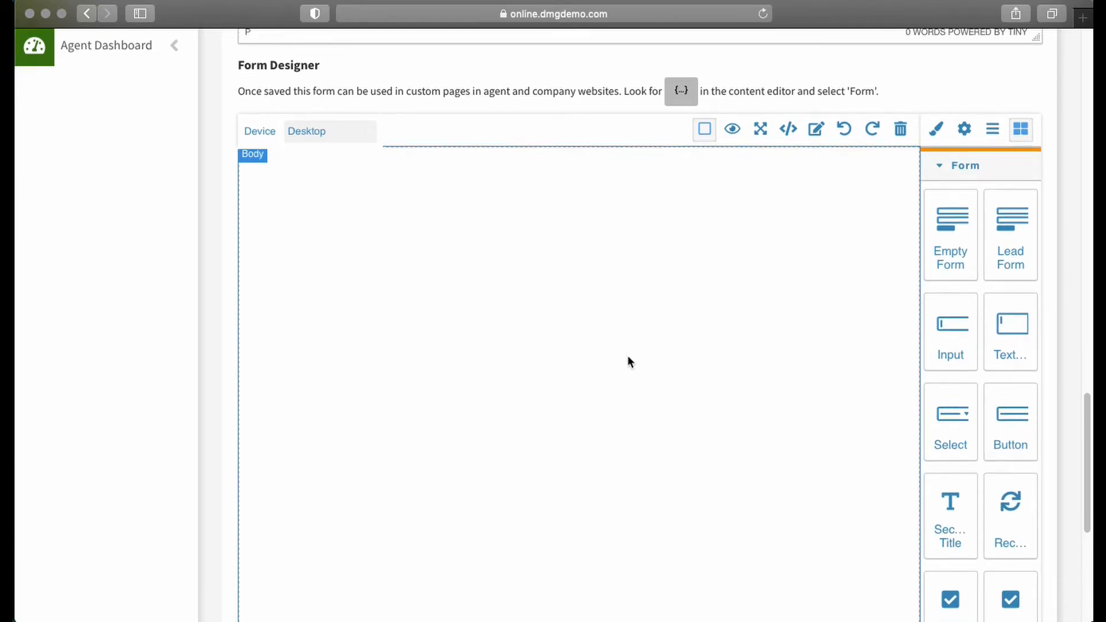
{"action": "scroll", "coordinate": [620, 353], "scroll_direction": "up", "scroll_amount": 5}
{"action": "scroll", "coordinate": [621, 361], "scroll_direction": "up", "scroll_amount": 3}
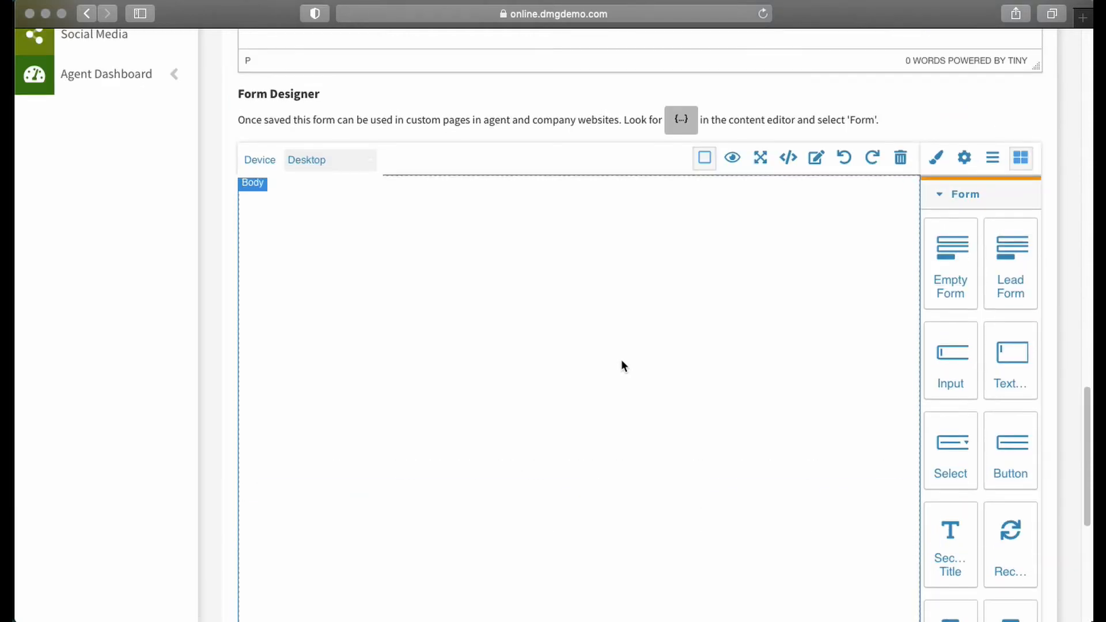
{"action": "scroll", "coordinate": [628, 356], "scroll_direction": "down", "scroll_amount": 2}
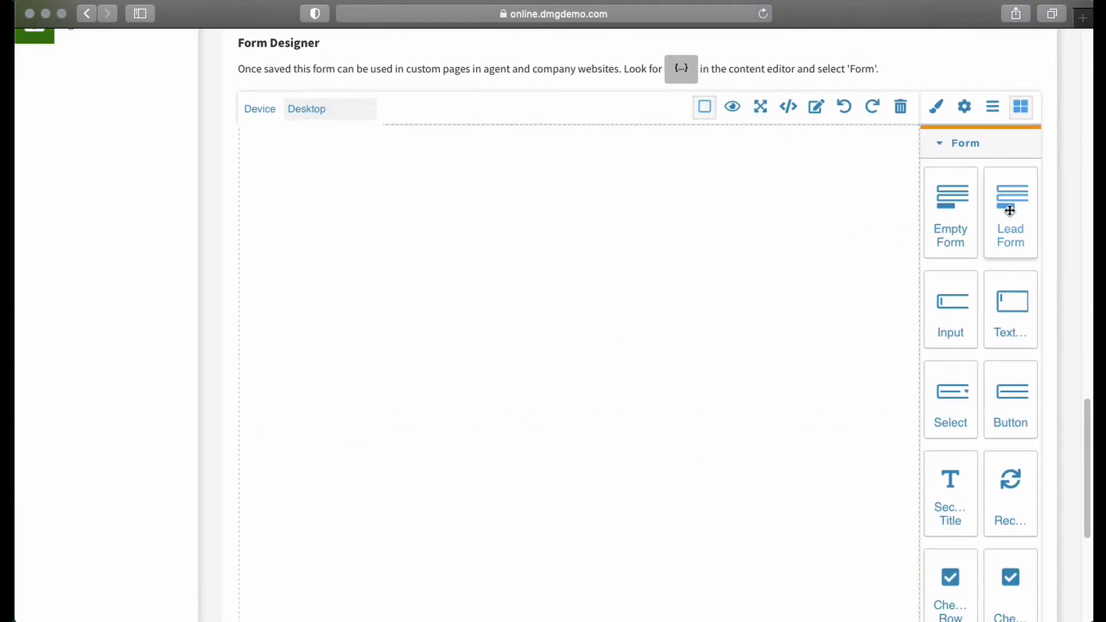
{"action": "left_click_drag", "start_coordinate": [1014, 208], "coordinate": [397, 295]}
- Delete the buying and selling checkboxes from the lead form's Services of Interest section
{"action": "scroll", "coordinate": [637, 299], "scroll_direction": "down", "scroll_amount": 2}
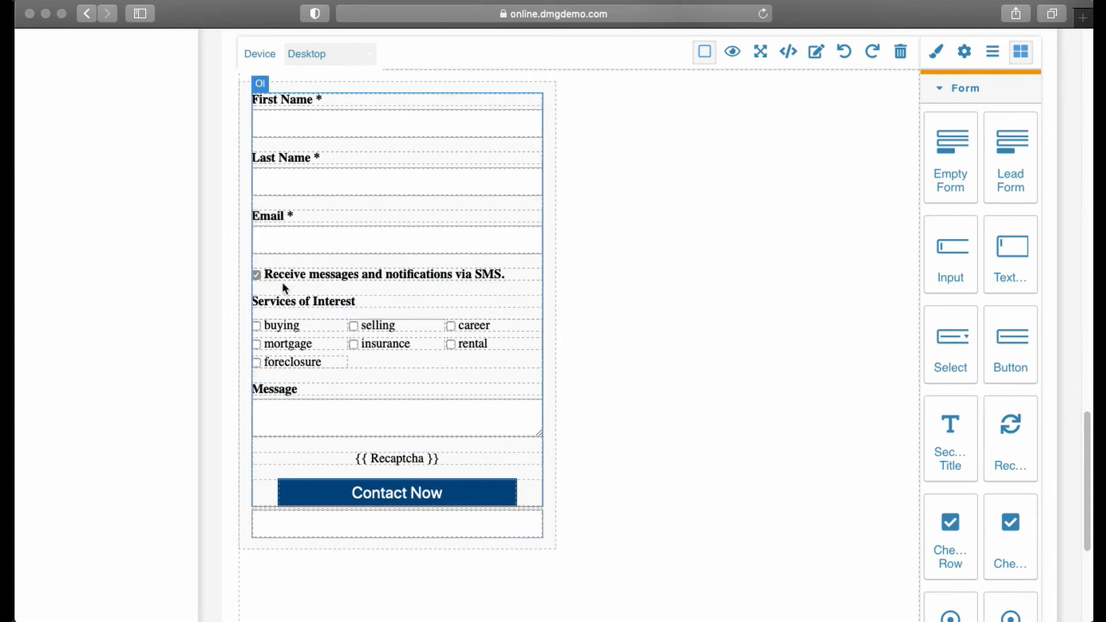
{"action": "left_click", "coordinate": [311, 326]}
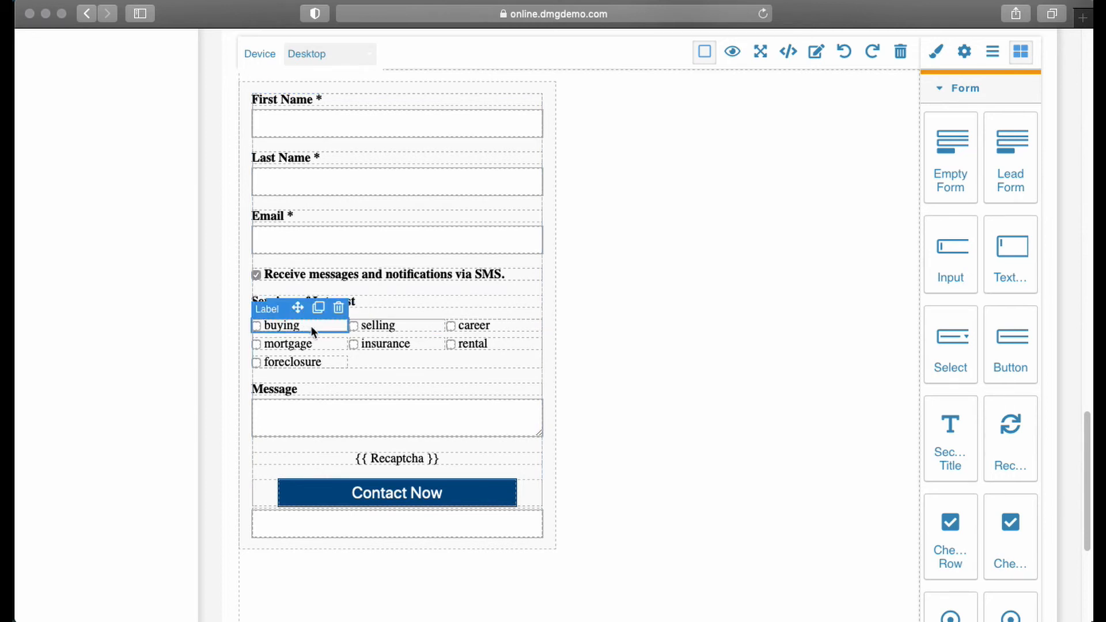
{"action": "left_click", "coordinate": [340, 310]}
{"action": "left_click", "coordinate": [398, 326]}
{"action": "left_click", "coordinate": [435, 308]}
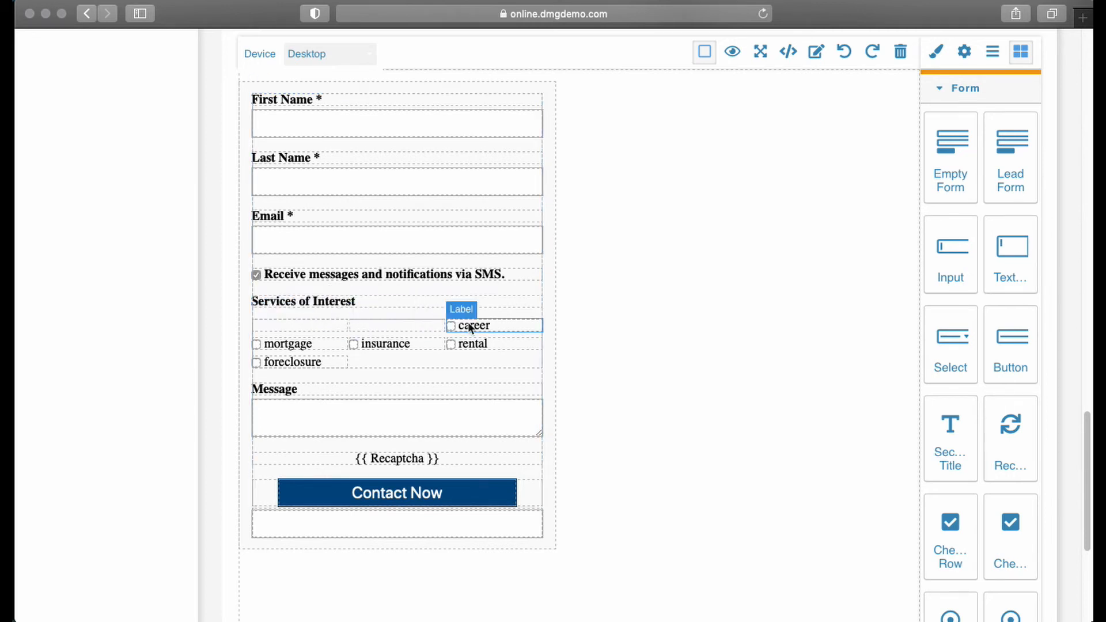
- Delete the career, mortgage, insurance, rental and foreclosure checkboxes from the Services of Interest section
{"action": "left_click", "coordinate": [492, 326]}
{"action": "left_click", "coordinate": [533, 308]}
{"action": "left_click", "coordinate": [288, 327]}
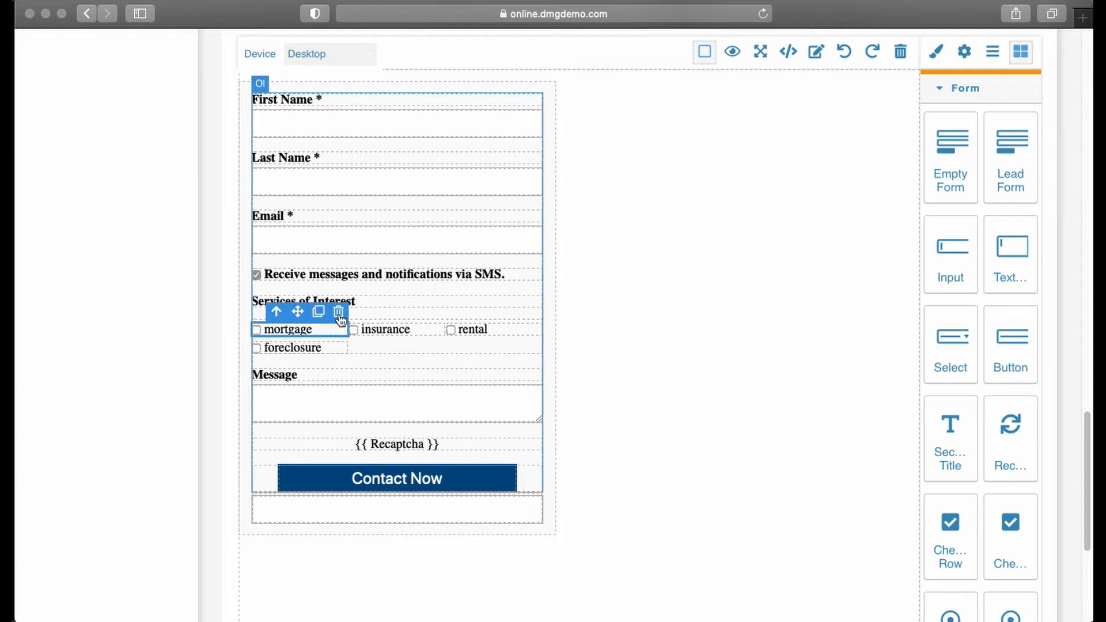
{"action": "left_click", "coordinate": [338, 309]}
{"action": "left_click", "coordinate": [385, 333]}
{"action": "left_click", "coordinate": [438, 311]}
{"action": "left_click", "coordinate": [486, 326]}
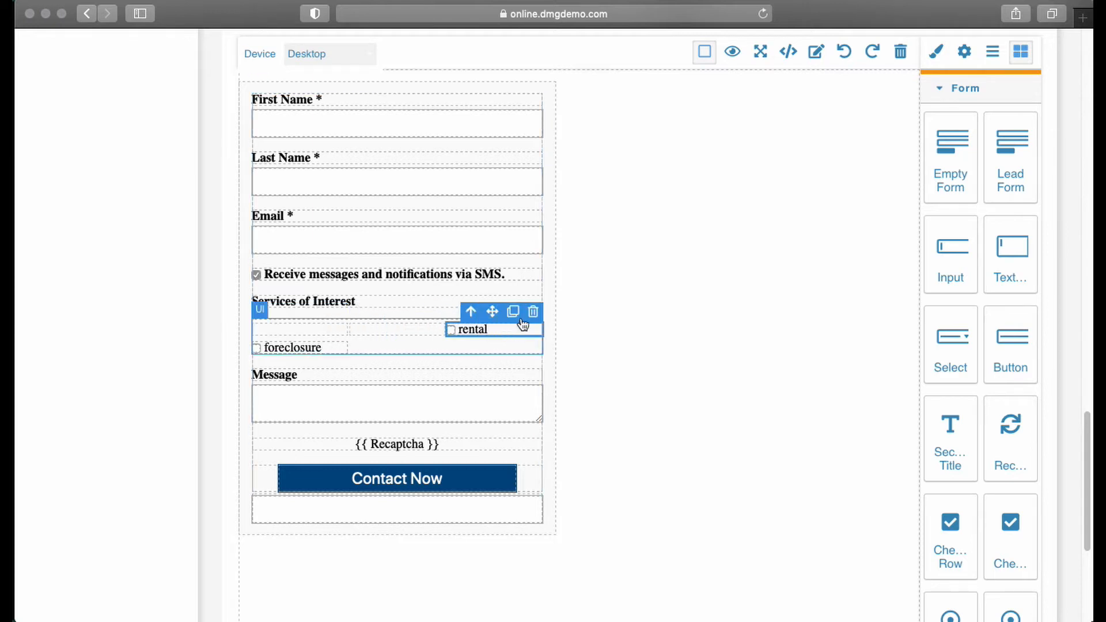
{"action": "left_click", "coordinate": [527, 311]}
{"action": "left_click", "coordinate": [338, 331]}
{"action": "left_click", "coordinate": [338, 315]}
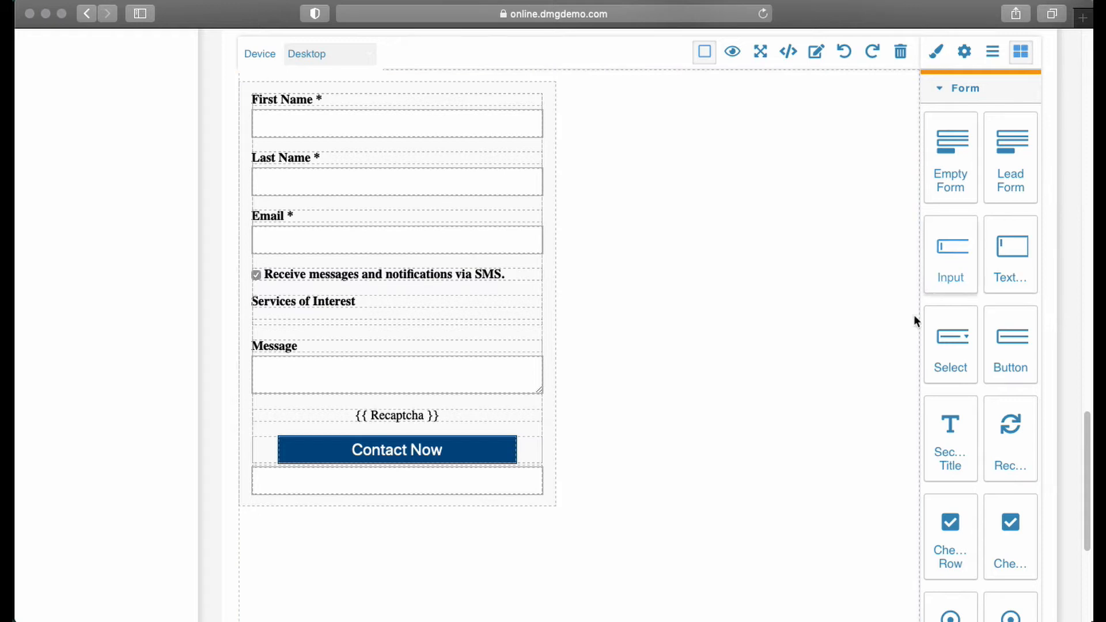
- Add an Input field below Email and label it "Address"
{"action": "left_click_drag", "start_coordinate": [949, 271], "coordinate": [298, 271]}
{"action": "left_click", "coordinate": [297, 274]}
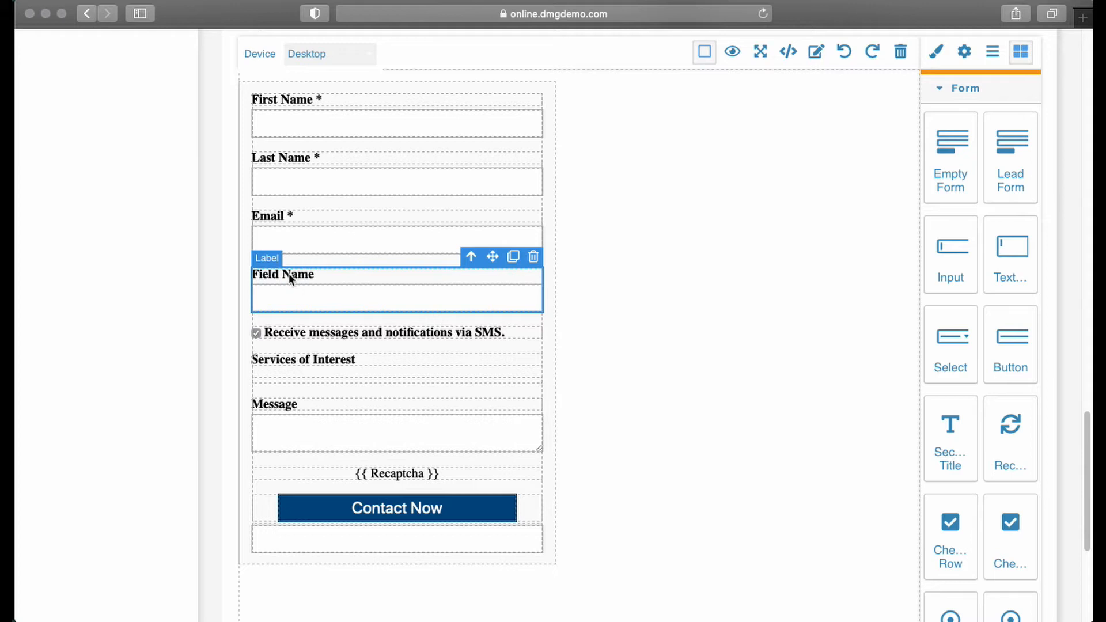
{"action": "double_click", "coordinate": [291, 279]}
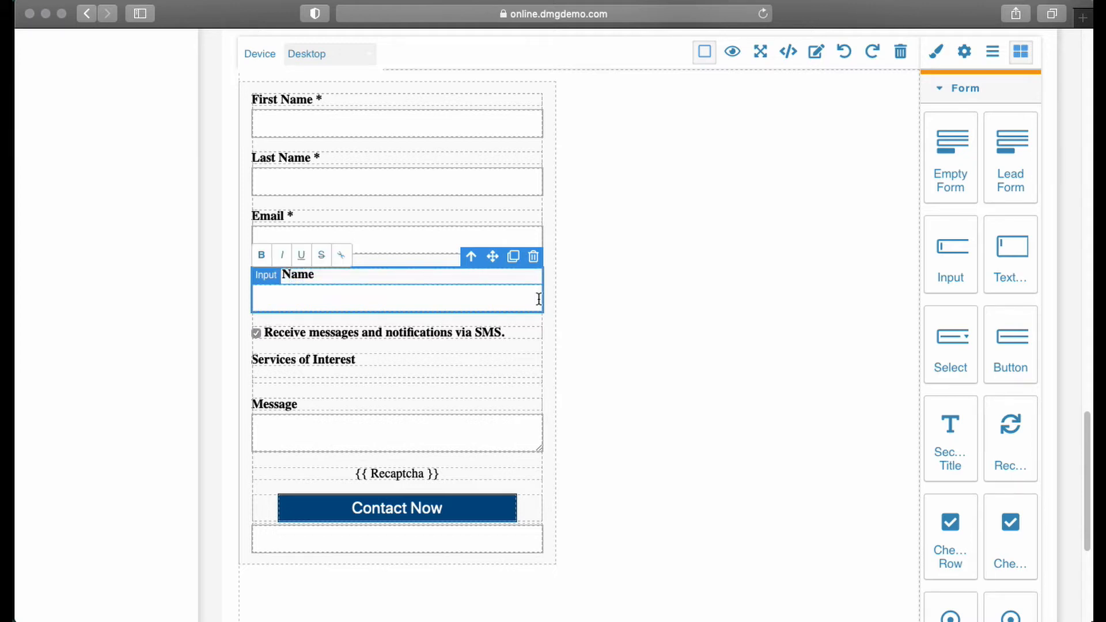
{"action": "key", "text": "super+a"}
{"action": "type", "text": "e"}
{"action": "left_click", "coordinate": [355, 295]}
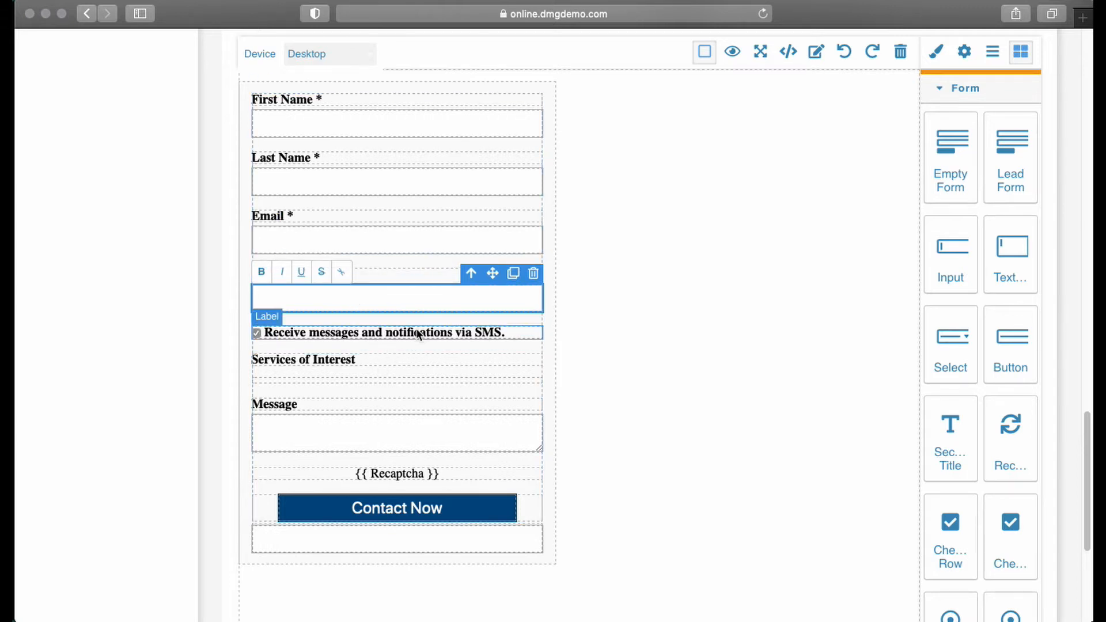
- Add another Input field below Address and label it "City"
{"action": "left_click_drag", "start_coordinate": [962, 245], "coordinate": [344, 341]}
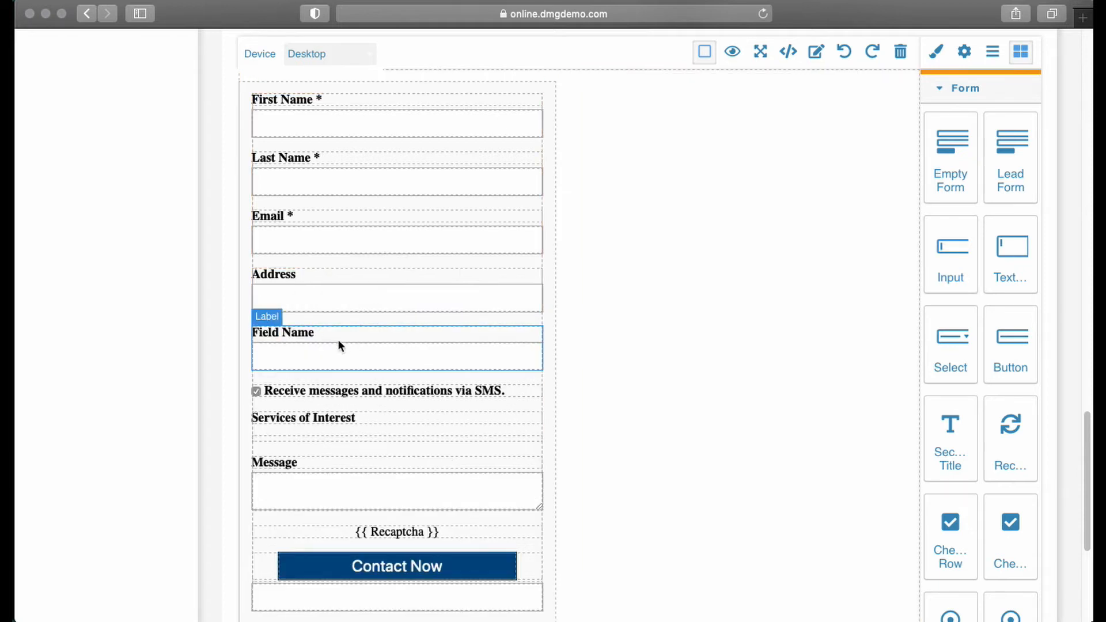
{"action": "left_click", "coordinate": [288, 335]}
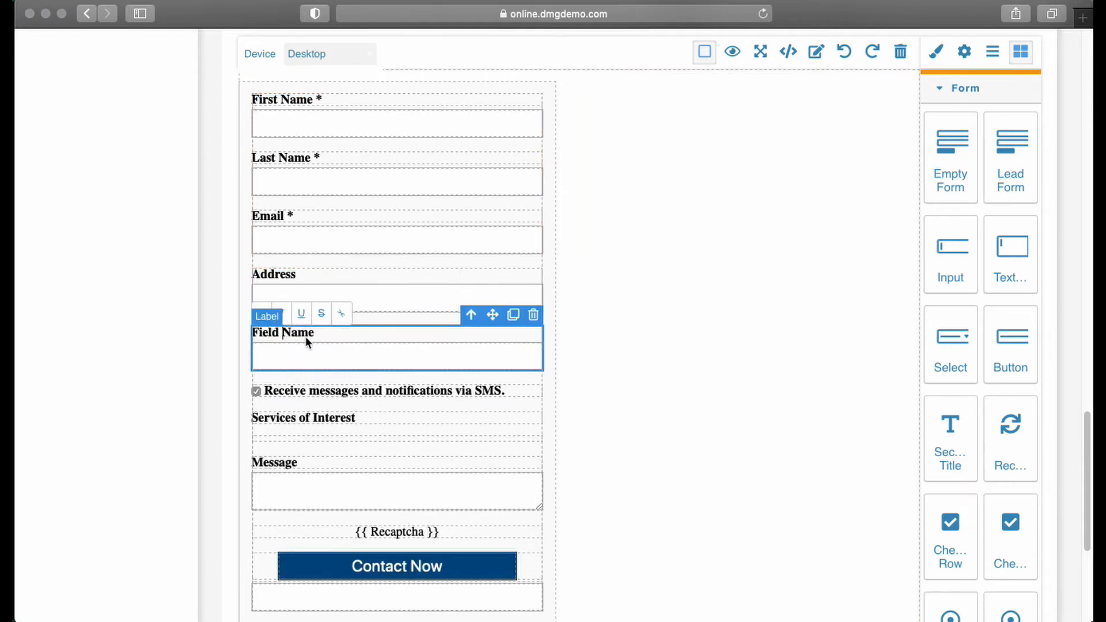
{"action": "key", "text": "ctrl+a"}
{"action": "type", "text": "City"}
{"action": "left_click", "coordinate": [438, 343]}
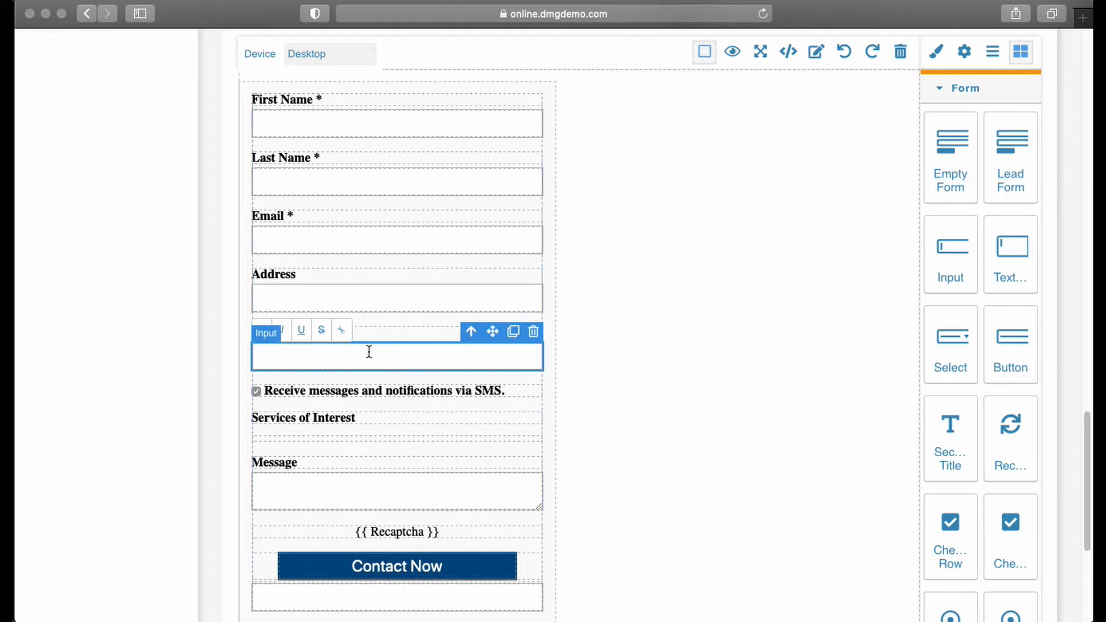
{"action": "left_click", "coordinate": [361, 392]}
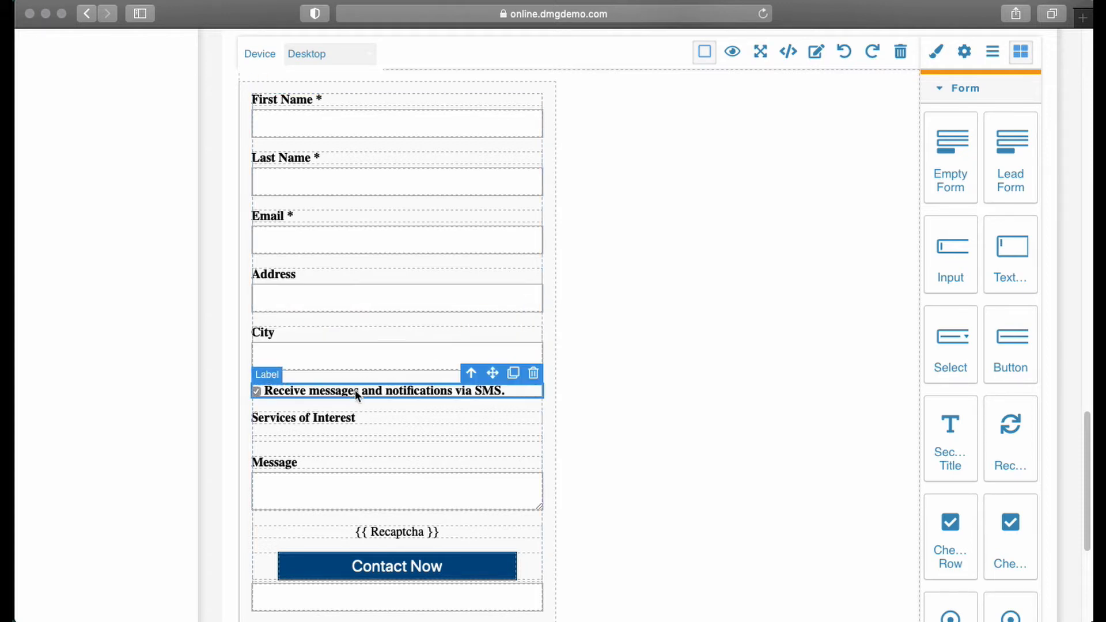
- Make the Address input a required field and append an asterisk to its label
{"action": "left_click", "coordinate": [315, 298]}
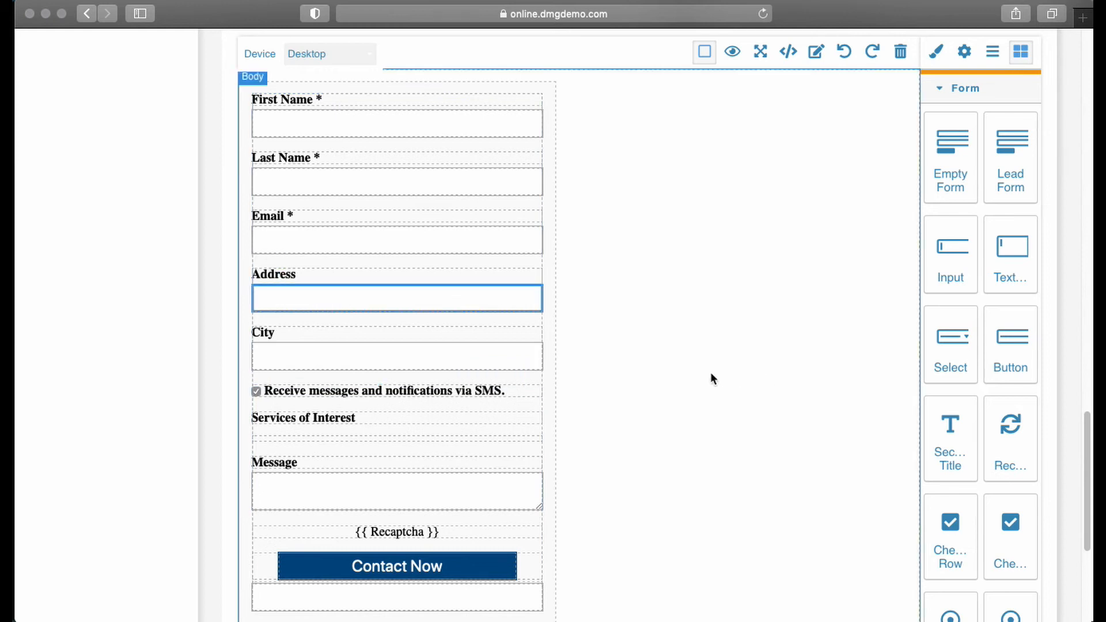
{"action": "left_click", "coordinate": [966, 51]}
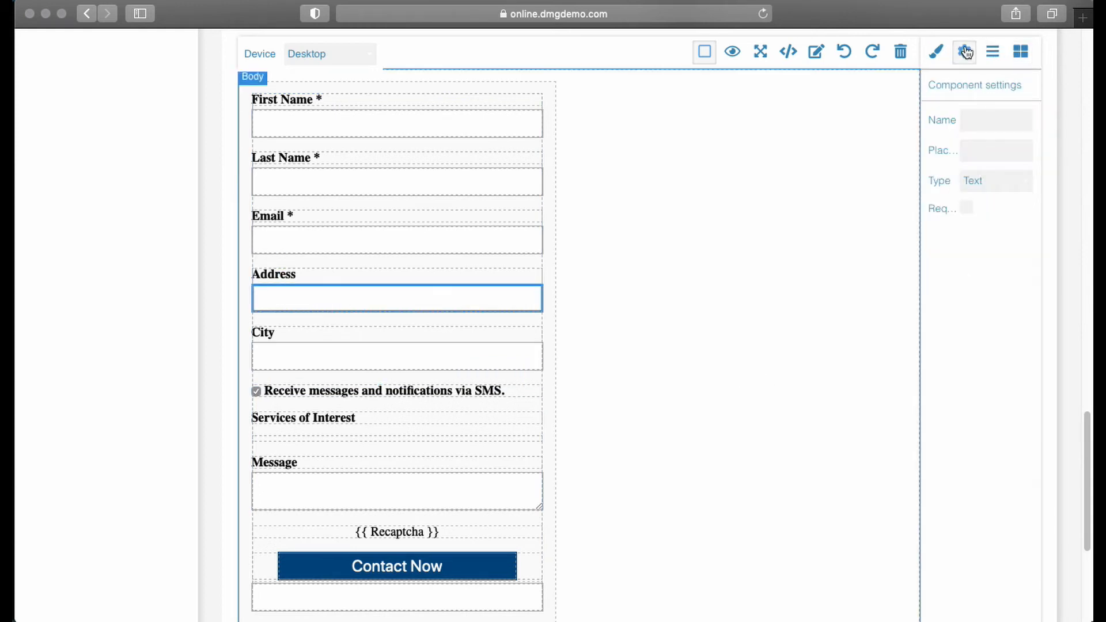
{"action": "left_click", "coordinate": [967, 211]}
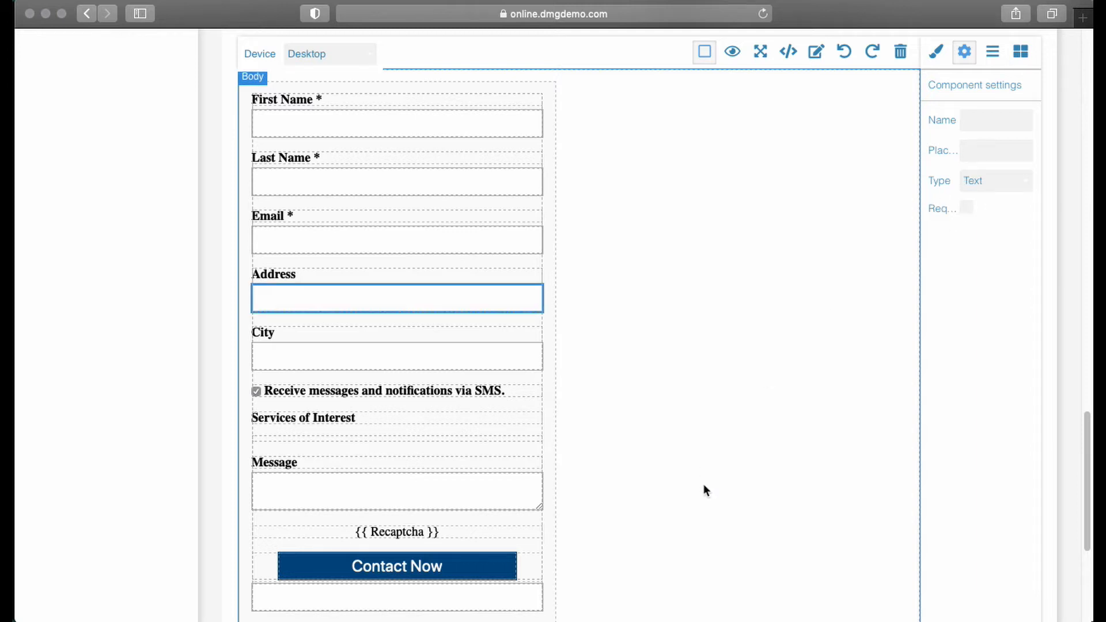
{"action": "left_click", "coordinate": [299, 274]}
{"action": "double_click", "coordinate": [300, 273]}
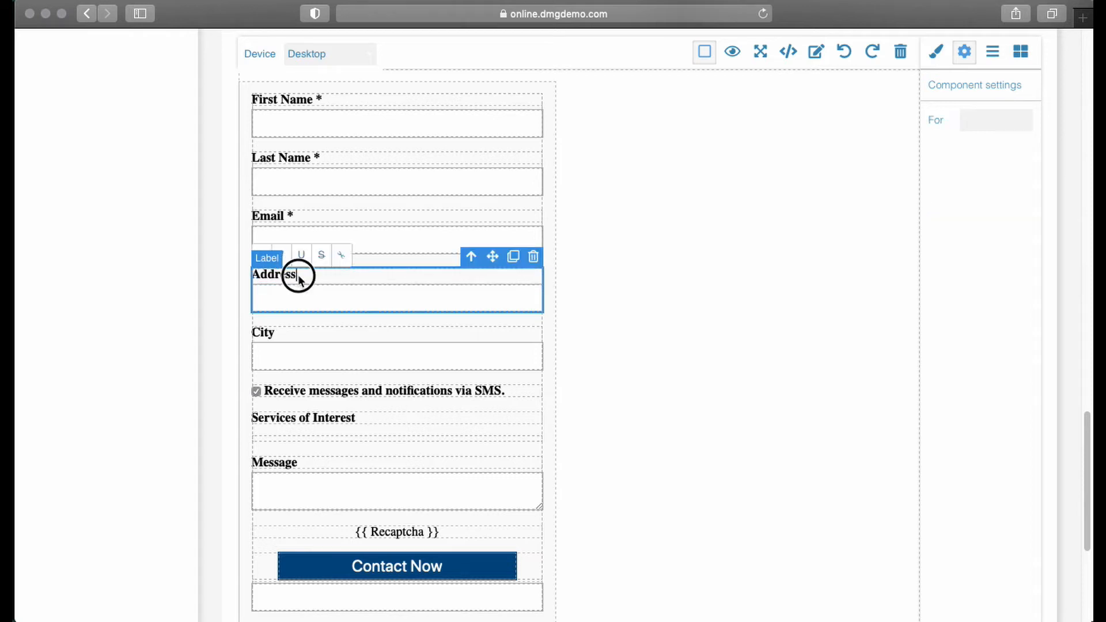
{"action": "type", "text": "*"}
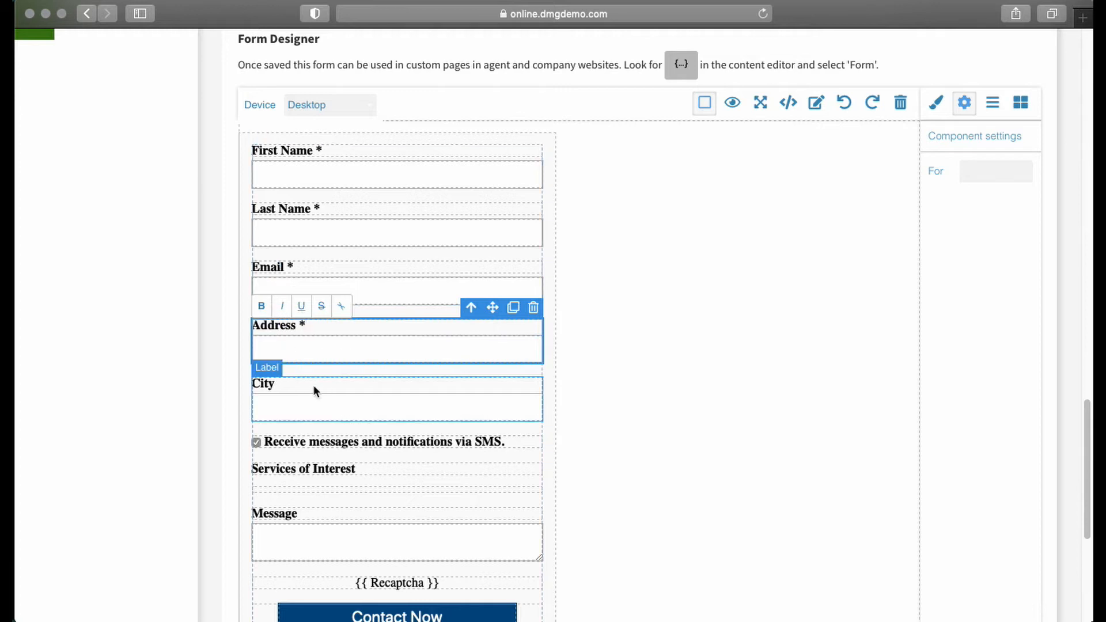
- Add a Select field between City and the SMS checkbox and label it "Some Options"
{"action": "left_click", "coordinate": [292, 385]}
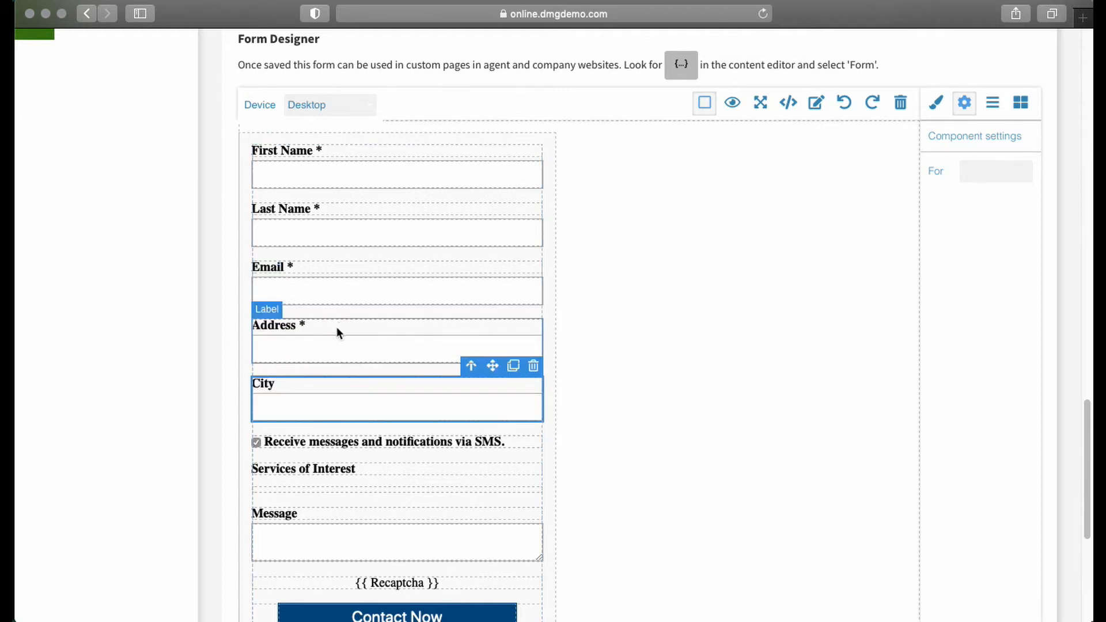
{"action": "left_click", "coordinate": [1028, 106]}
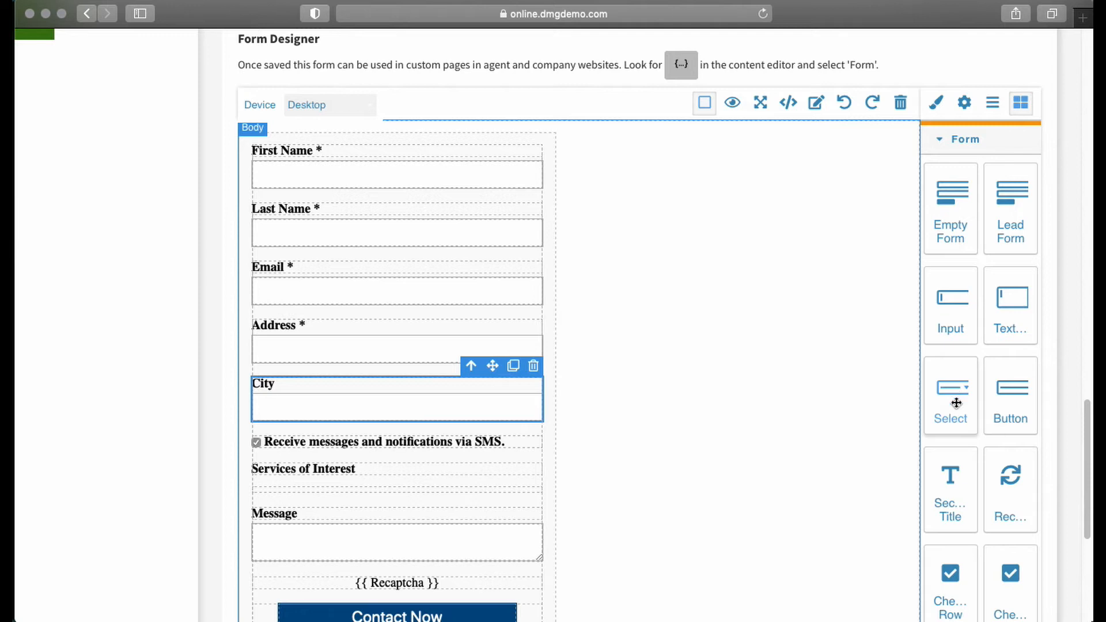
{"action": "left_click_drag", "start_coordinate": [954, 402], "coordinate": [322, 432]}
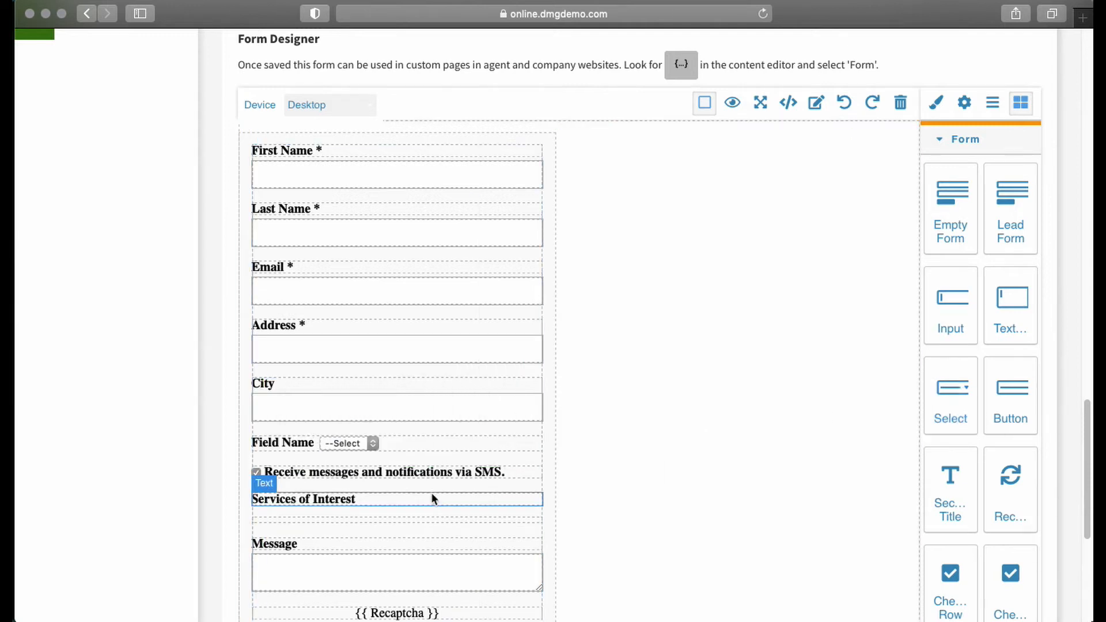
{"action": "left_click", "coordinate": [278, 440]}
{"action": "double_click", "coordinate": [271, 441]}
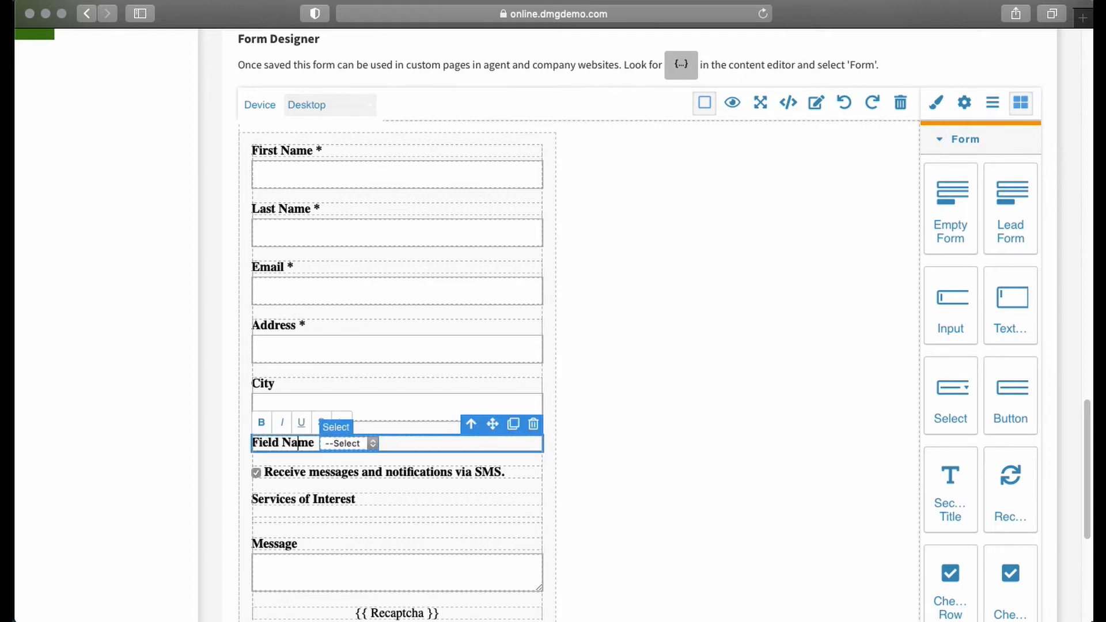
{"action": "key", "text": "super+a"}
{"action": "type", "text": "Some O"}
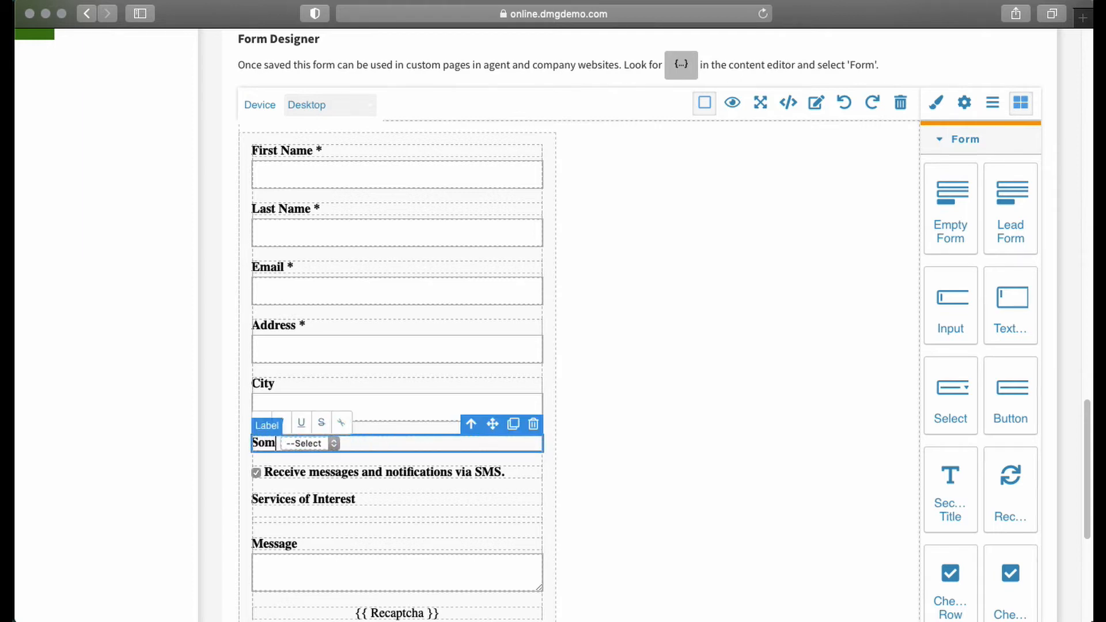
{"action": "scroll", "coordinate": [553, 322], "scroll_direction": "down", "scroll_amount": 6}
{"action": "type", "text": "ptions"}
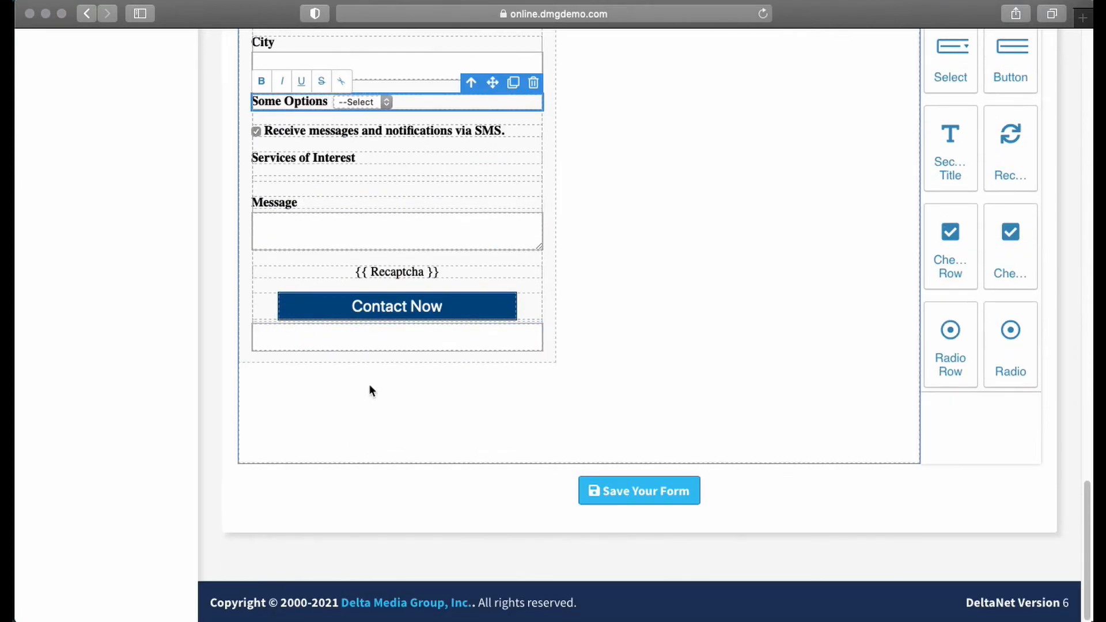
- Edit the choices of the Some Options dropdown, adding "3::Third Option" as the last entry
{"action": "scroll", "coordinate": [837, 229], "scroll_direction": "up", "scroll_amount": 3}
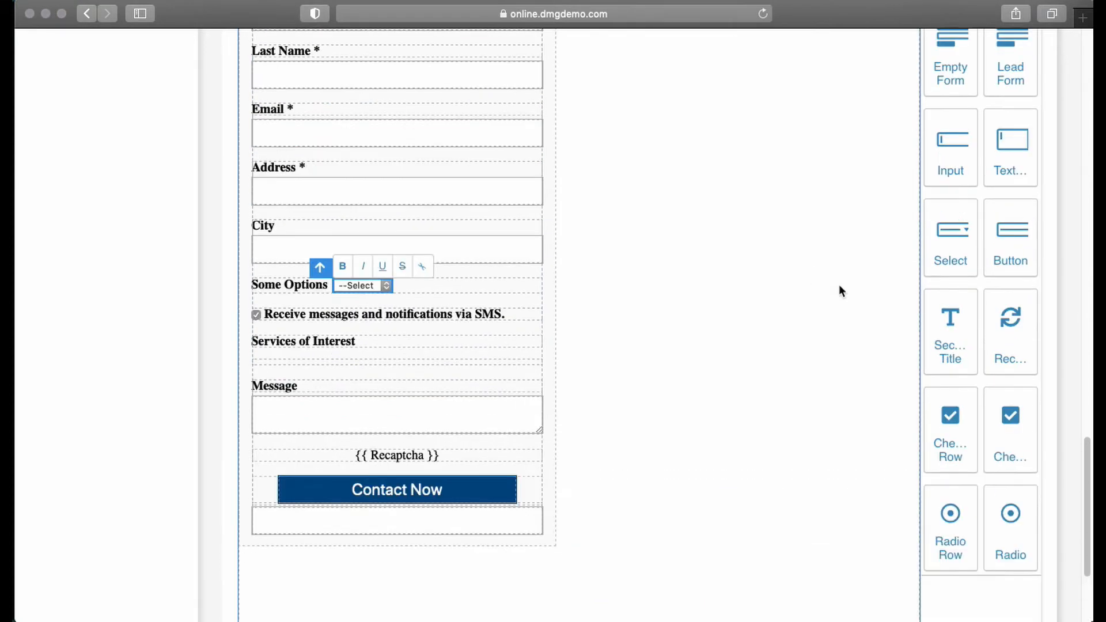
{"action": "scroll", "coordinate": [839, 284], "scroll_direction": "up", "scroll_amount": 2}
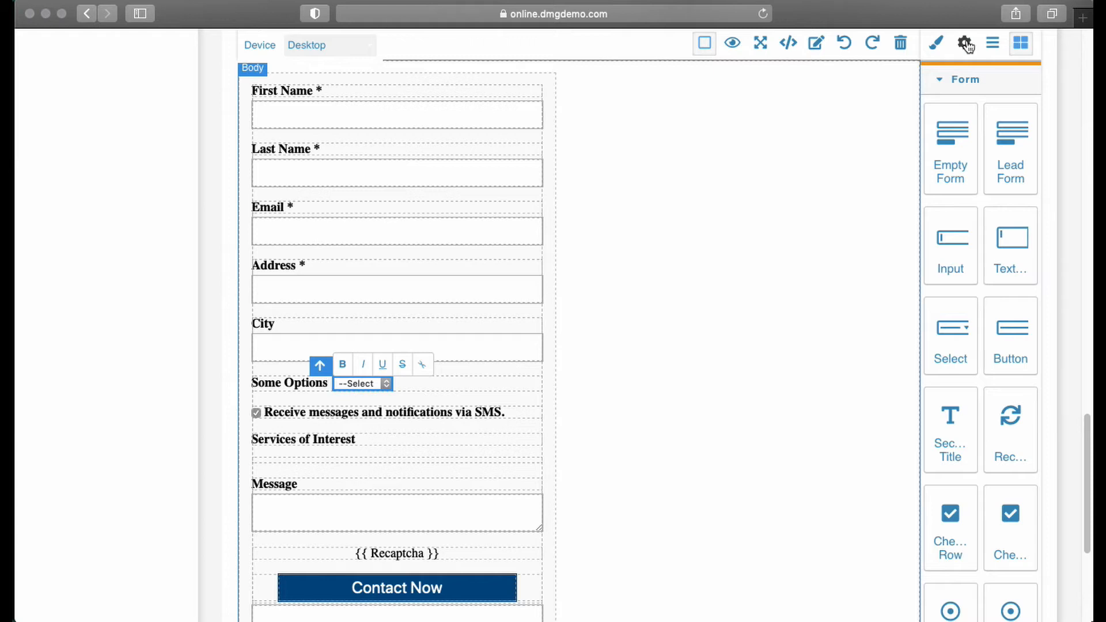
{"action": "left_click", "coordinate": [966, 44]}
{"action": "left_click", "coordinate": [976, 157]}
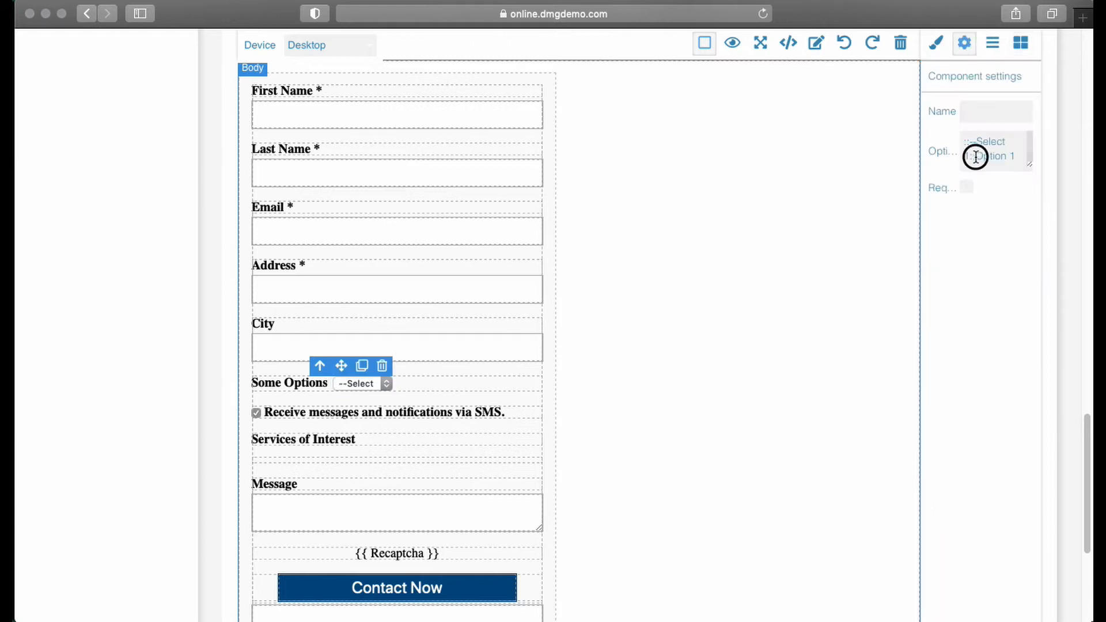
{"action": "left_click", "coordinate": [1019, 160], "text": "shift"}
{"action": "type", "text": "First Op"}
{"action": "key", "text": "super+a"}
{"action": "key", "text": "BackSpace"}
{"action": "type", "text": "Options"}
{"action": "key", "text": "Return"}
{"action": "type", "text": "3::Third Option"}
{"action": "key", "text": "Up"}
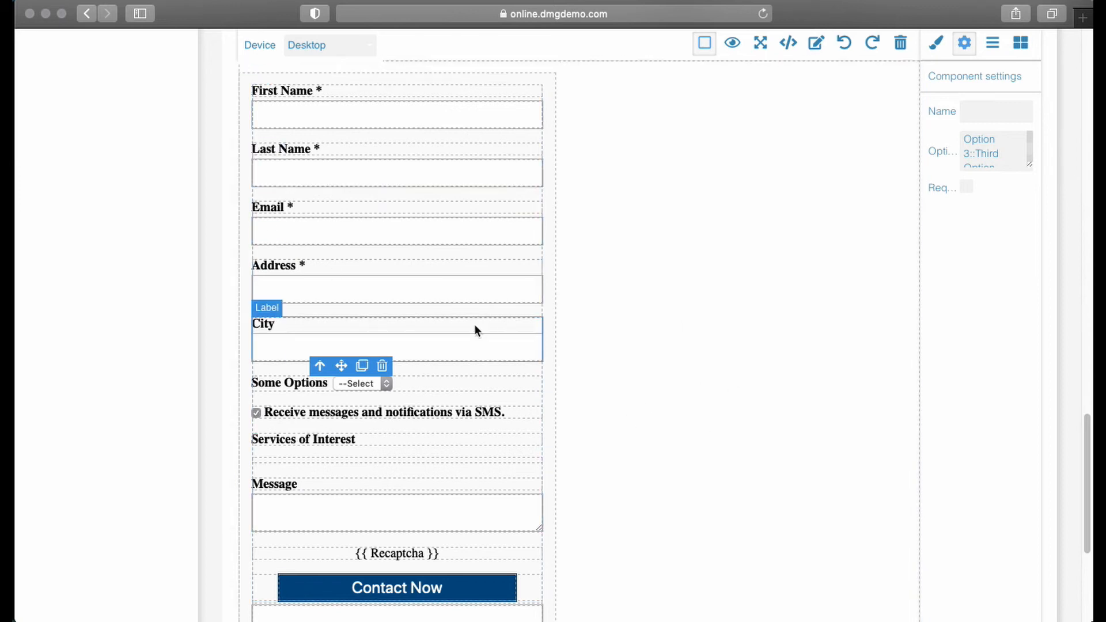
- Set the background color of the whole form to green #2ab607
{"action": "left_click", "coordinate": [551, 327]}
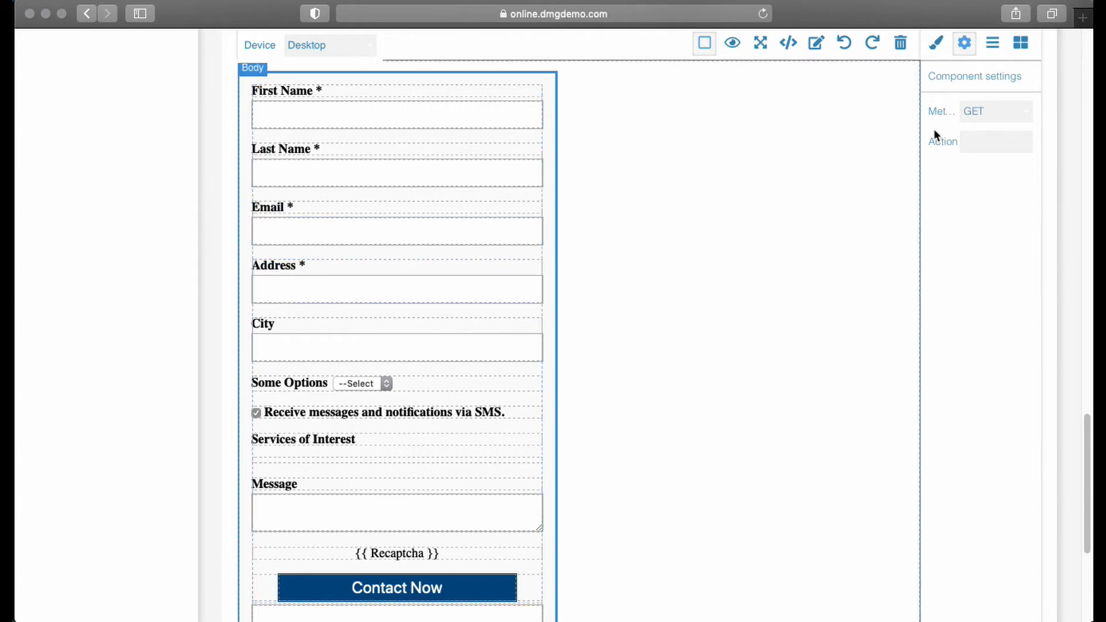
{"action": "scroll", "coordinate": [950, 120], "scroll_direction": "up", "scroll_amount": 3}
{"action": "left_click", "coordinate": [939, 226]}
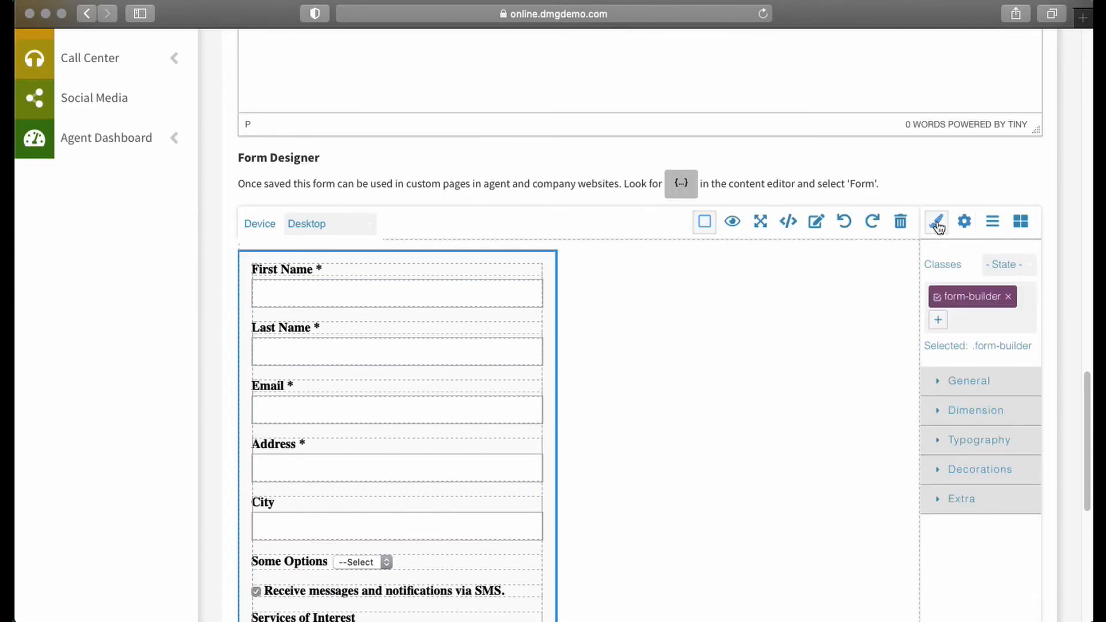
{"action": "scroll", "coordinate": [945, 224], "scroll_direction": "down", "scroll_amount": 2}
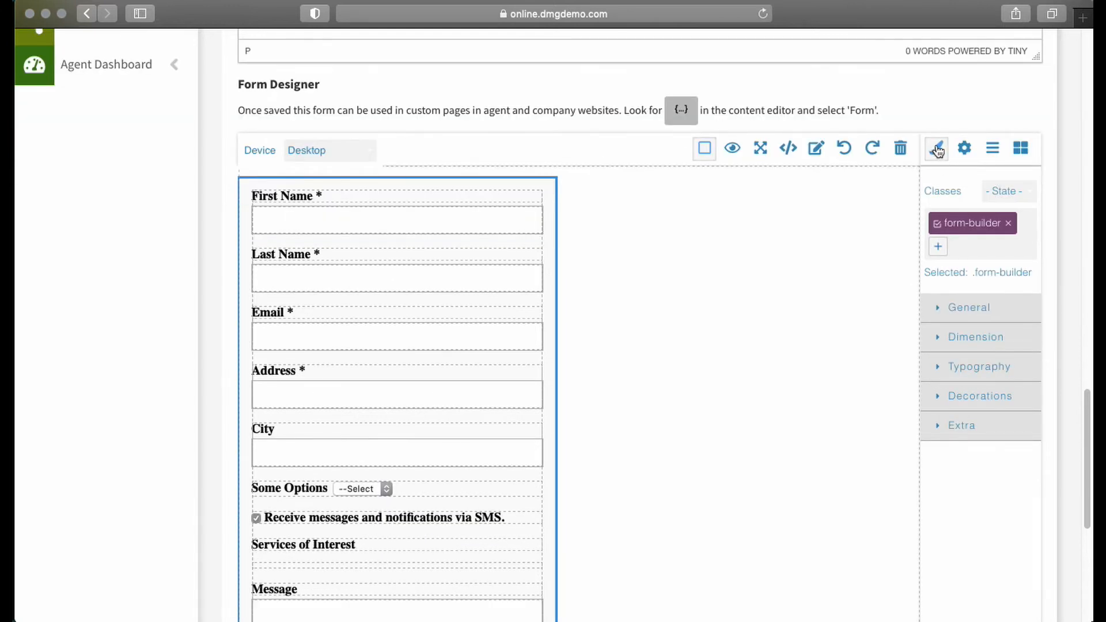
{"action": "left_click", "coordinate": [946, 403]}
{"action": "scroll", "coordinate": [968, 391], "scroll_direction": "down", "scroll_amount": 2}
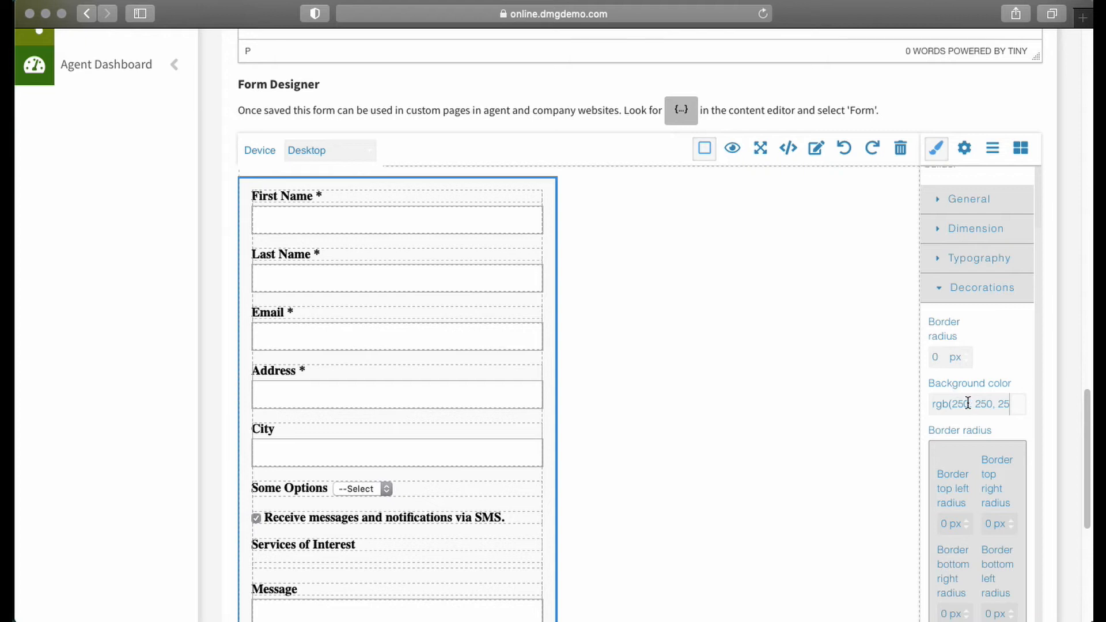
{"action": "left_click", "coordinate": [1018, 403]}
{"action": "left_click", "coordinate": [1020, 402]}
{"action": "left_click", "coordinate": [1019, 407]}
{"action": "scroll", "coordinate": [980, 449], "scroll_direction": "down", "scroll_amount": 1}
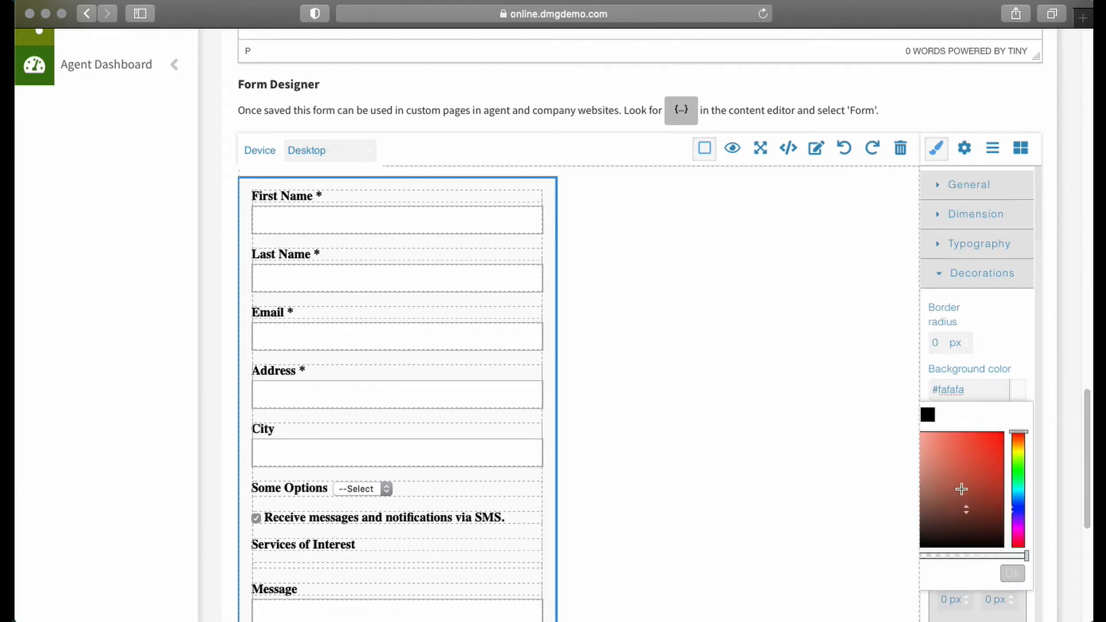
{"action": "left_click_drag", "start_coordinate": [962, 490], "coordinate": [998, 464]}
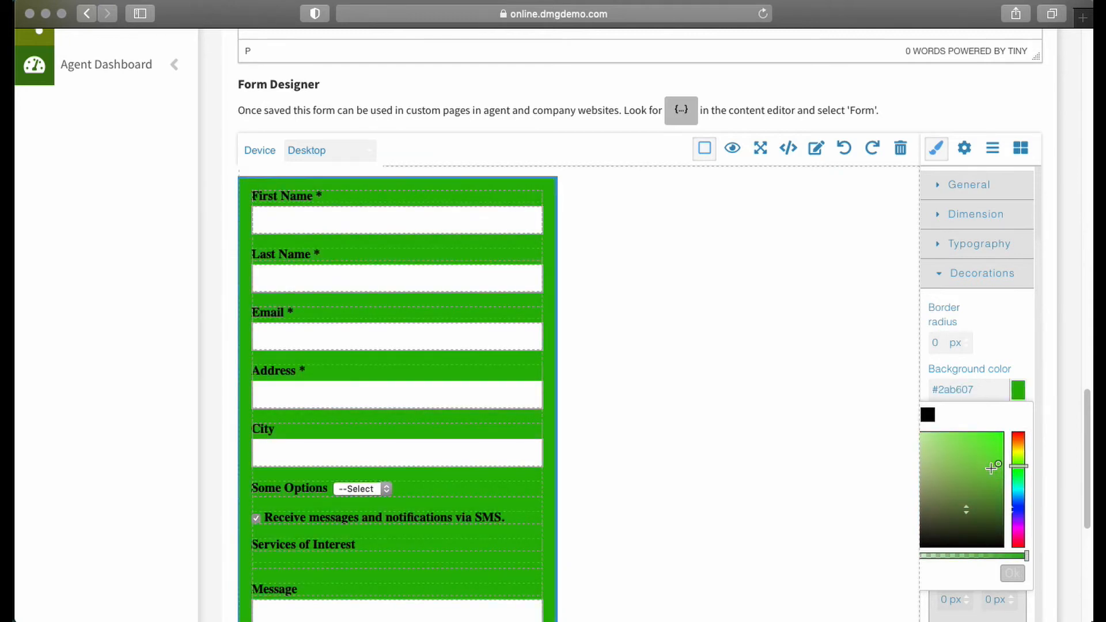
{"action": "left_click", "coordinate": [828, 412]}
- Reselect the whole form and set its border color to red #ff0000
{"action": "scroll", "coordinate": [784, 398], "scroll_direction": "down", "scroll_amount": 5}
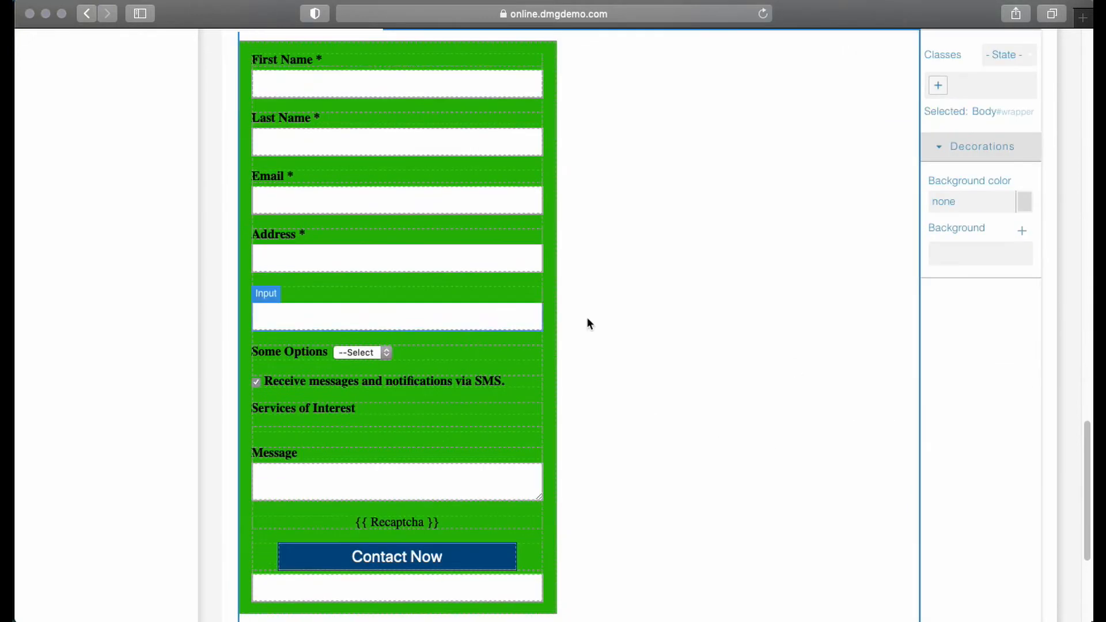
{"action": "left_click", "coordinate": [947, 148]}
{"action": "left_click", "coordinate": [947, 148]}
{"action": "scroll", "coordinate": [750, 241], "scroll_direction": "up", "scroll_amount": 1}
{"action": "scroll", "coordinate": [750, 241], "scroll_direction": "up", "scroll_amount": 3}
{"action": "left_click", "coordinate": [548, 217]}
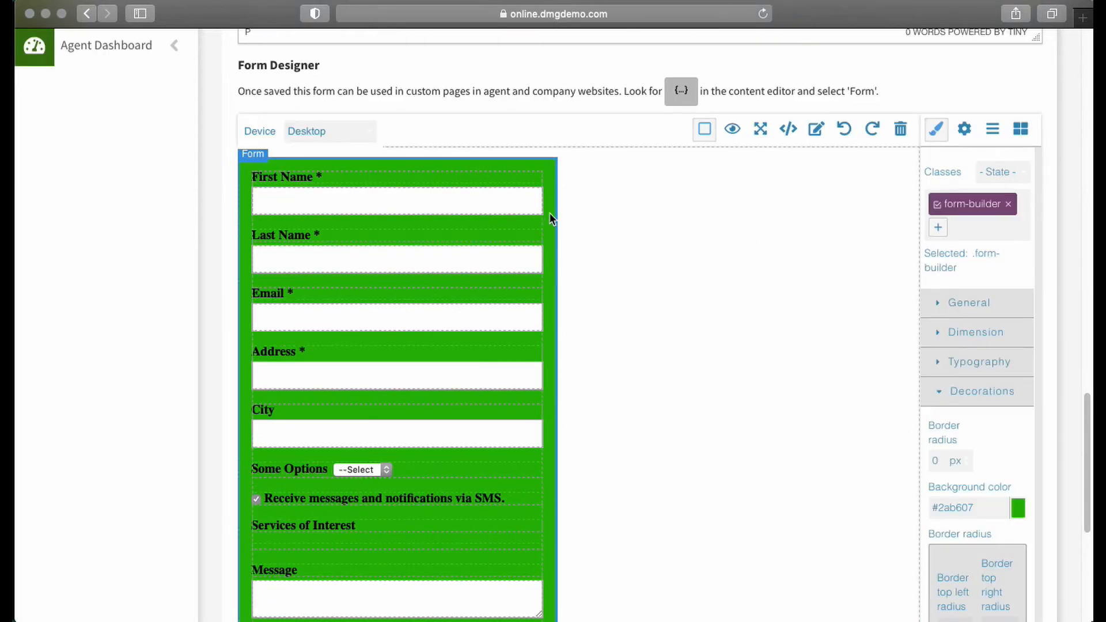
{"action": "scroll", "coordinate": [965, 341], "scroll_direction": "down", "scroll_amount": 8}
{"action": "scroll", "coordinate": [967, 342], "scroll_direction": "down", "scroll_amount": 3}
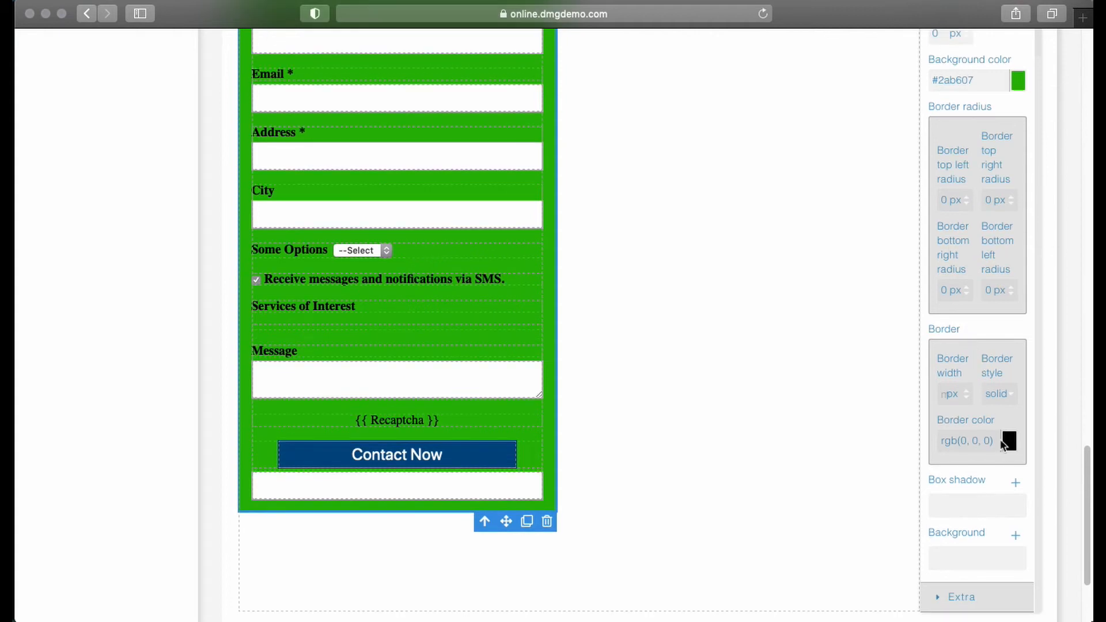
{"action": "left_click", "coordinate": [1008, 441]}
{"action": "left_click_drag", "start_coordinate": [953, 505], "coordinate": [1007, 476]}
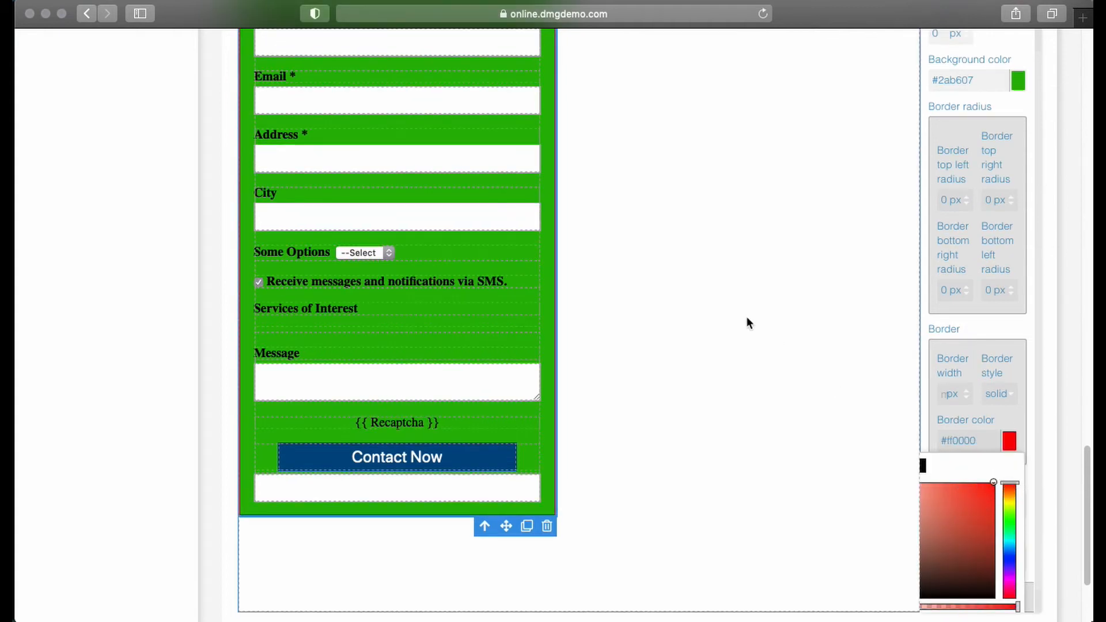
- Deselect the form and review its styling from the First Name field down to the Contact Now button
{"action": "left_click", "coordinate": [745, 316]}
{"action": "scroll", "coordinate": [773, 361], "scroll_direction": "up", "scroll_amount": 1}
{"action": "scroll", "coordinate": [773, 362], "scroll_direction": "up", "scroll_amount": 5}
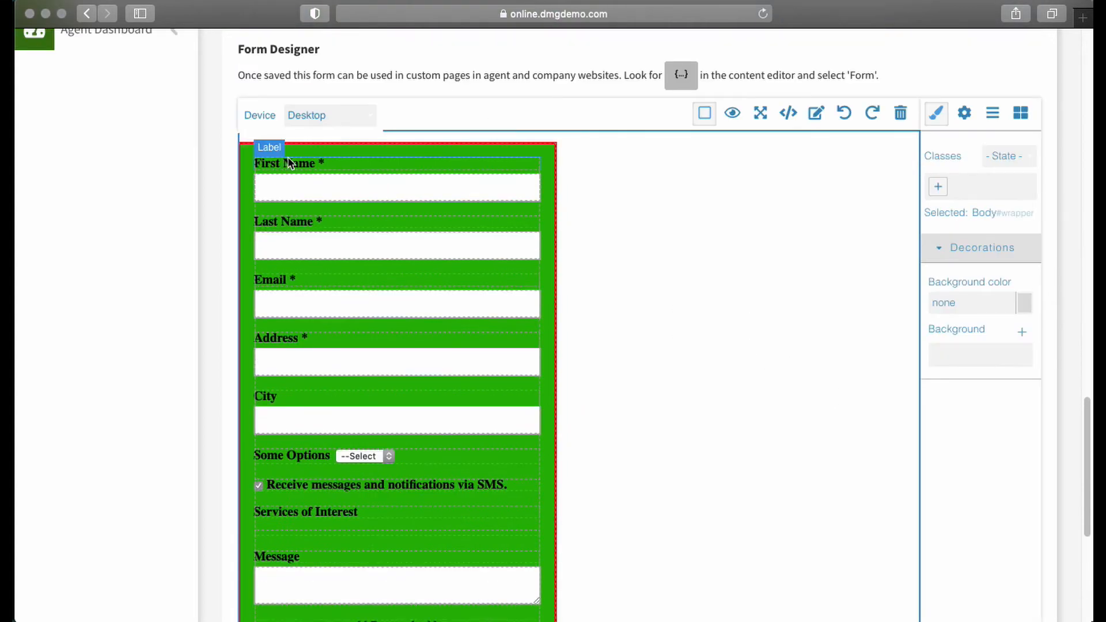
{"action": "scroll", "coordinate": [472, 334], "scroll_direction": "down", "scroll_amount": 1}
{"action": "scroll", "coordinate": [472, 334], "scroll_direction": "down", "scroll_amount": 4}
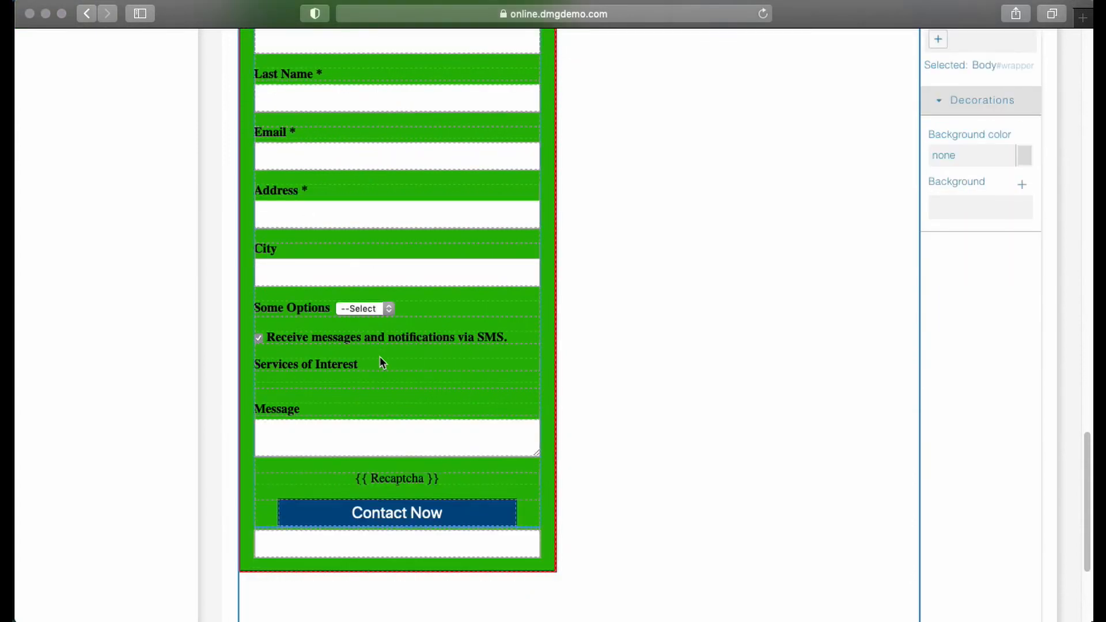
{"action": "scroll", "coordinate": [449, 409], "scroll_direction": "down", "scroll_amount": 2}
{"action": "left_click", "coordinate": [407, 462]}
{"action": "left_click", "coordinate": [387, 465]}
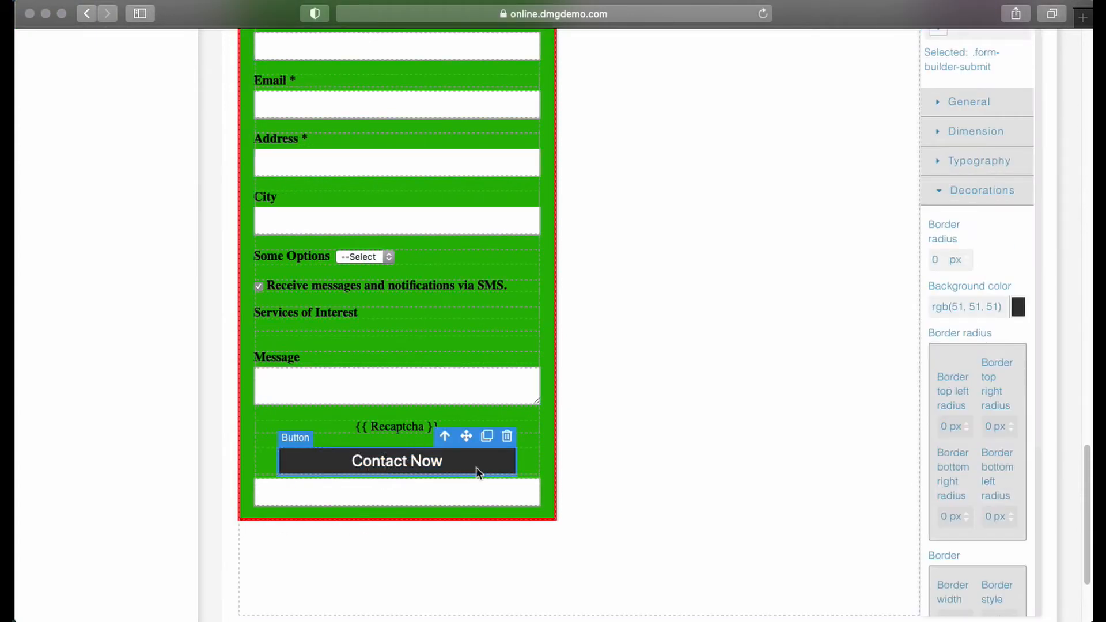
{"action": "left_click", "coordinate": [733, 451]}
{"action": "scroll", "coordinate": [743, 475], "scroll_direction": "up", "scroll_amount": 7}
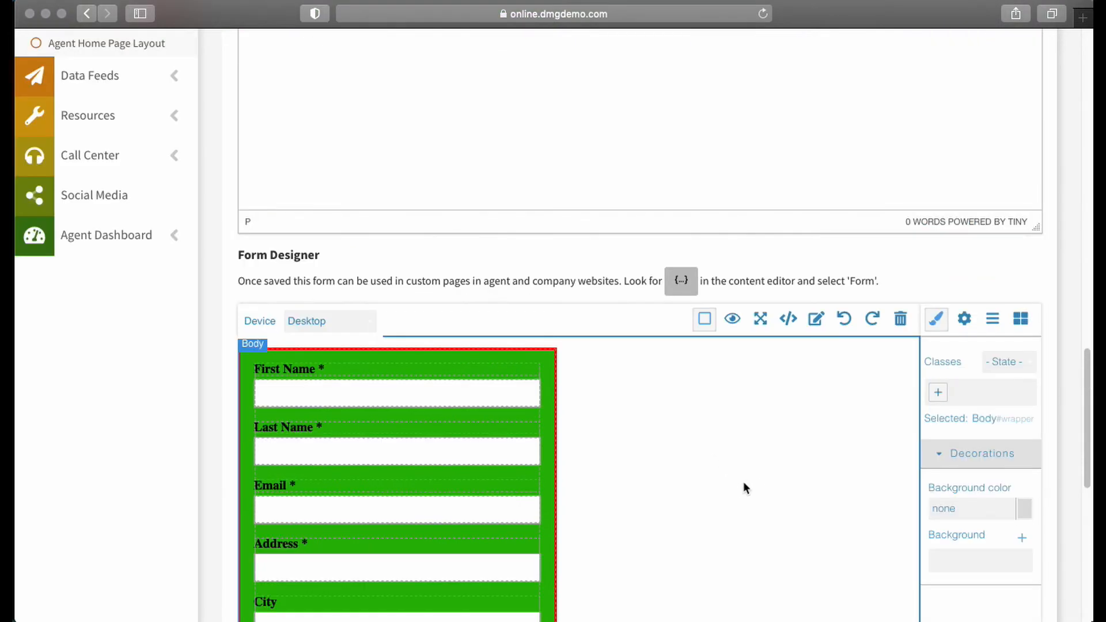
- Save the custom form
{"action": "scroll", "coordinate": [749, 470], "scroll_direction": "down", "scroll_amount": 4}
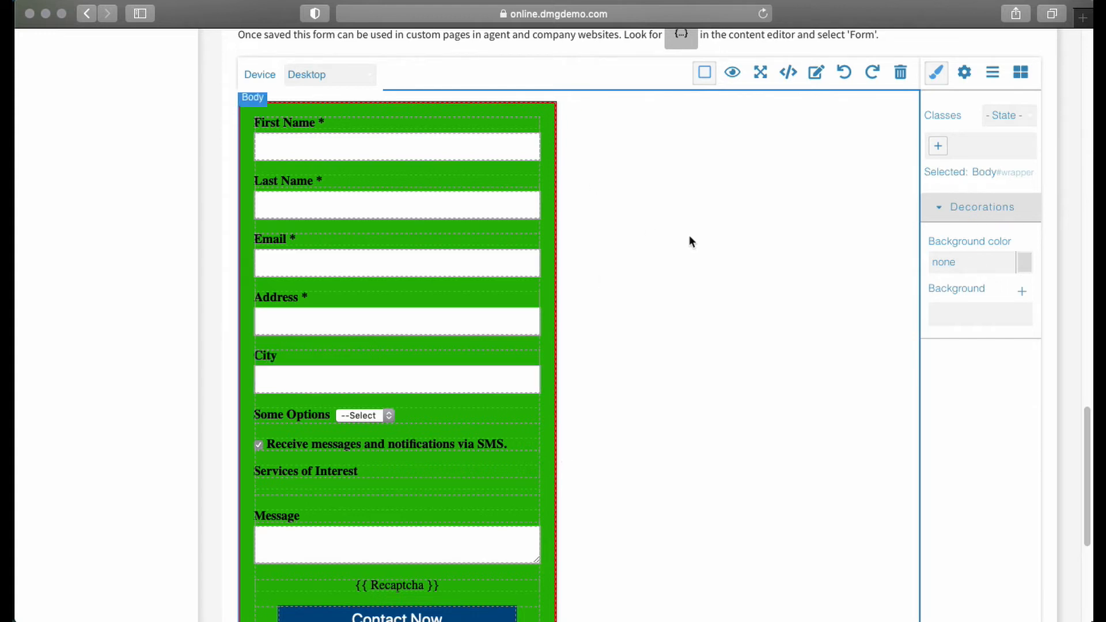
{"action": "scroll", "coordinate": [662, 190], "scroll_direction": "down", "scroll_amount": 3}
{"action": "scroll", "coordinate": [632, 286], "scroll_direction": "down", "scroll_amount": 3}
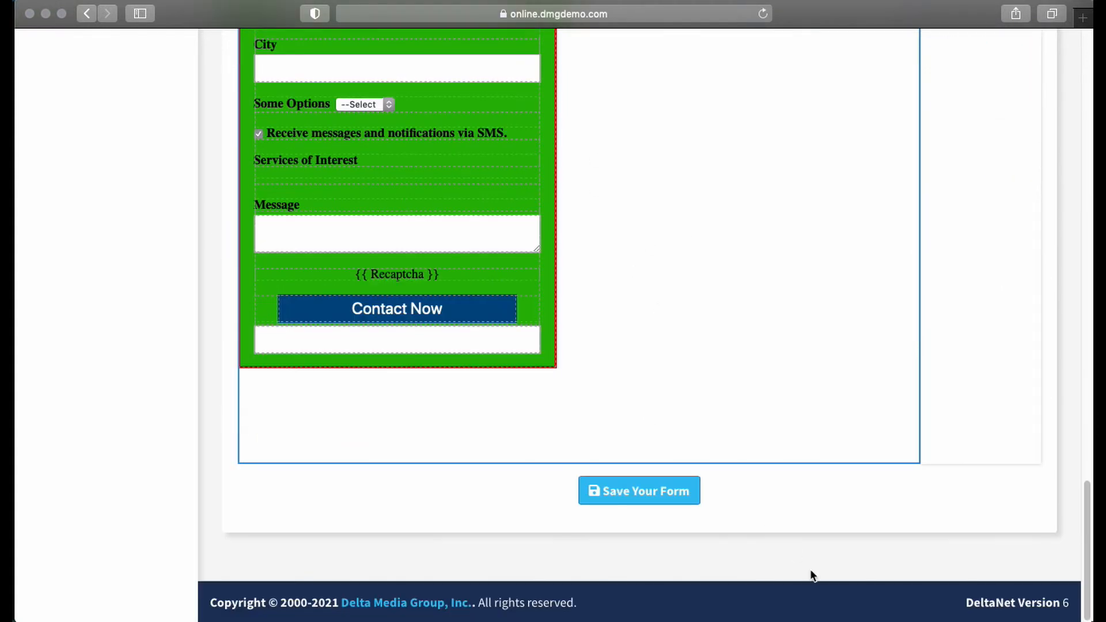
{"action": "left_click", "coordinate": [628, 495]}
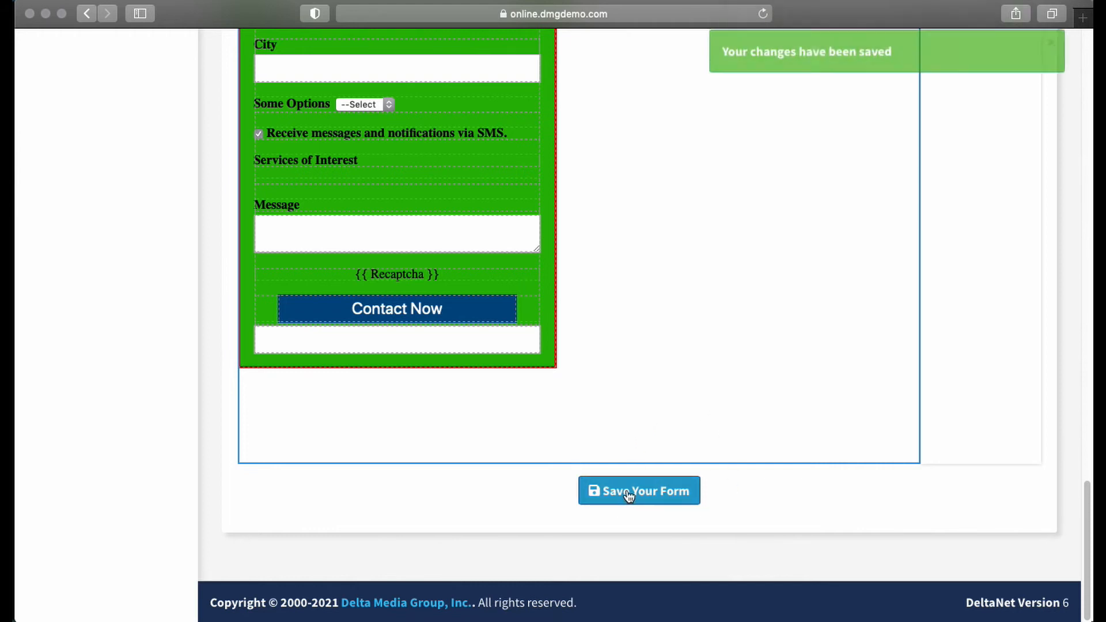
- Search for the demo agent by first name, open the first matching agent's account and go to its dashboard
{"action": "scroll", "coordinate": [672, 309], "scroll_direction": "up", "scroll_amount": 15}
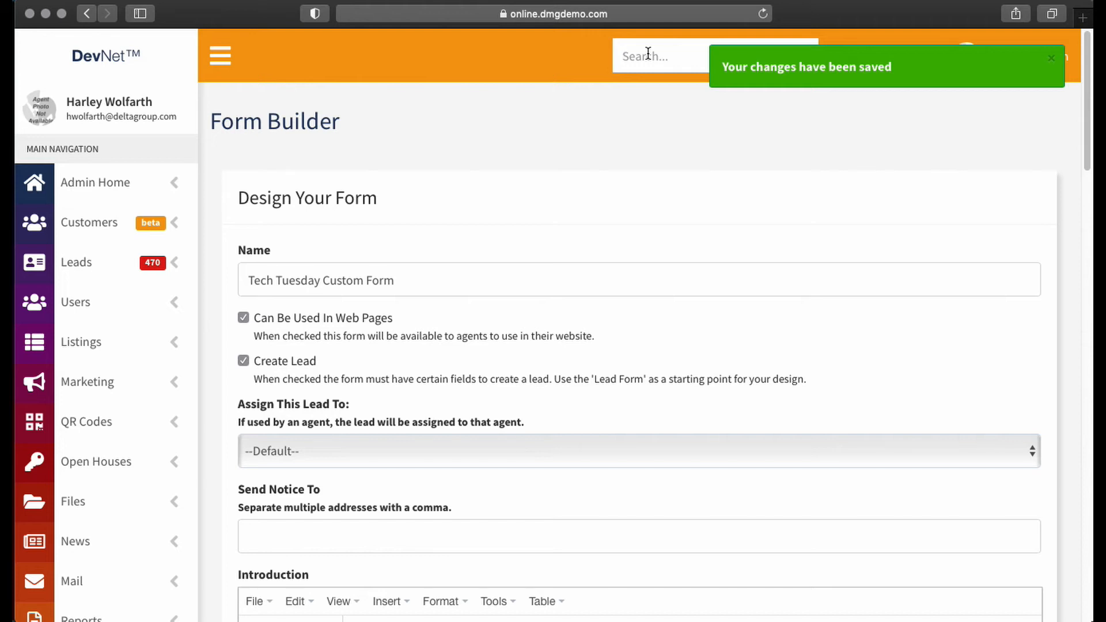
{"action": "left_click", "coordinate": [648, 53]}
{"action": "type", "text": "harley"}
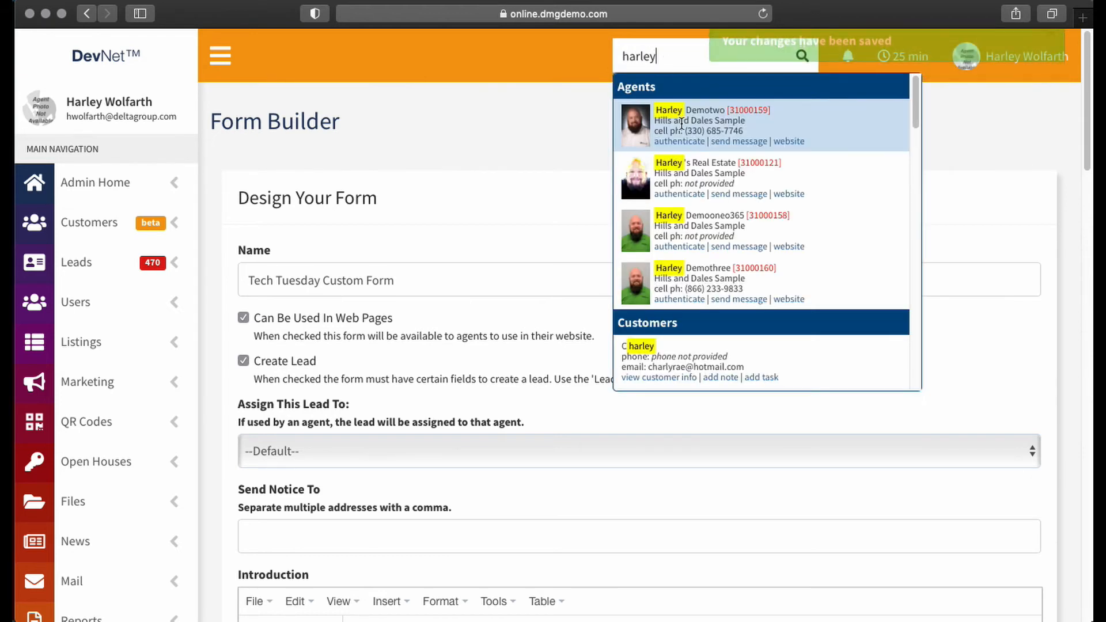
{"action": "left_click", "coordinate": [682, 124]}
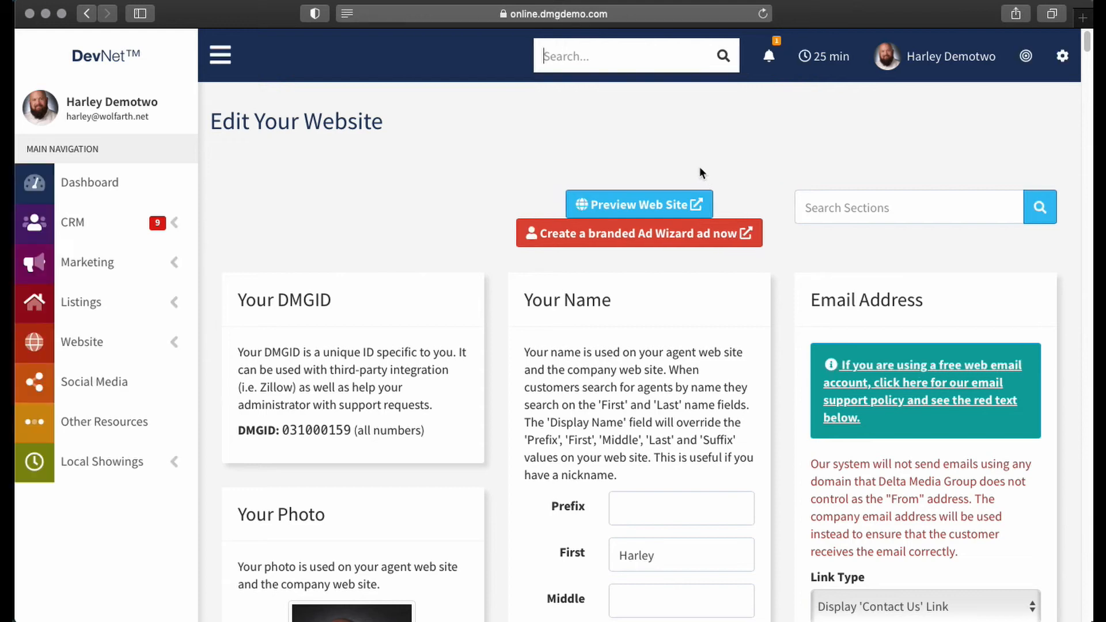
{"action": "left_click", "coordinate": [129, 176]}
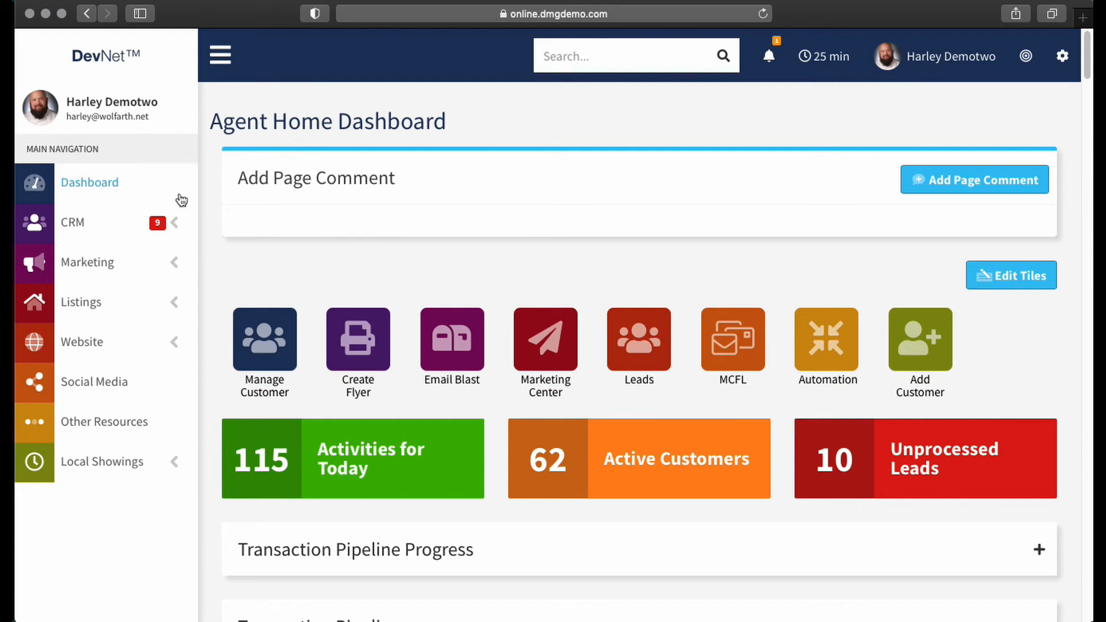
- Open the agent website's custom pages and start a new page
{"action": "left_click", "coordinate": [175, 345]}
{"action": "left_click", "coordinate": [62, 376]}
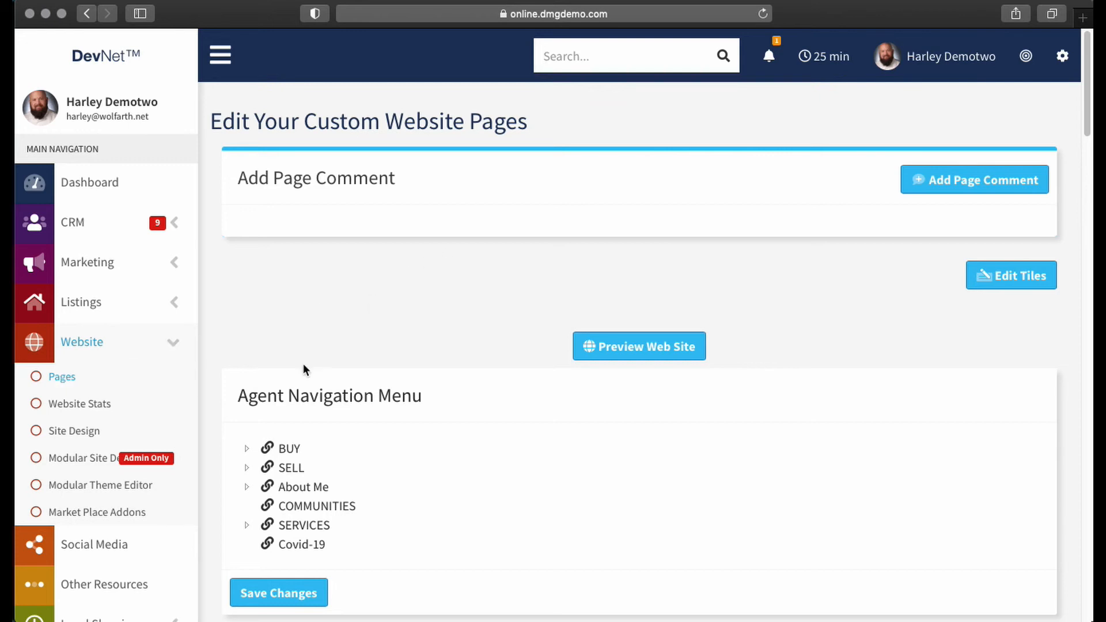
{"action": "scroll", "coordinate": [313, 359], "scroll_direction": "down", "scroll_amount": 7}
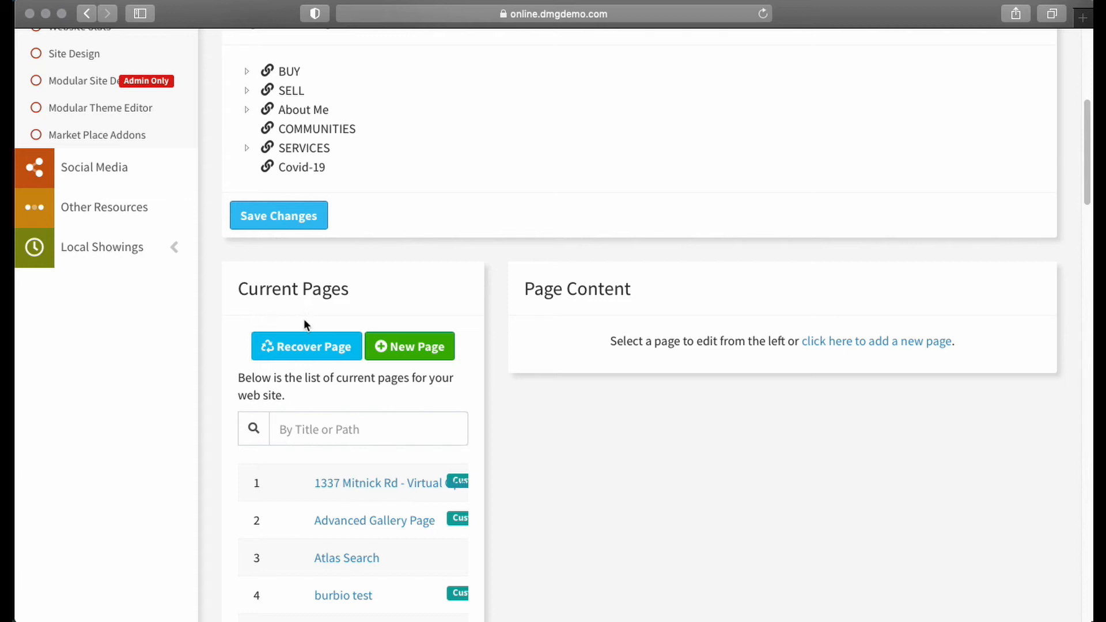
{"action": "left_click", "coordinate": [404, 346]}
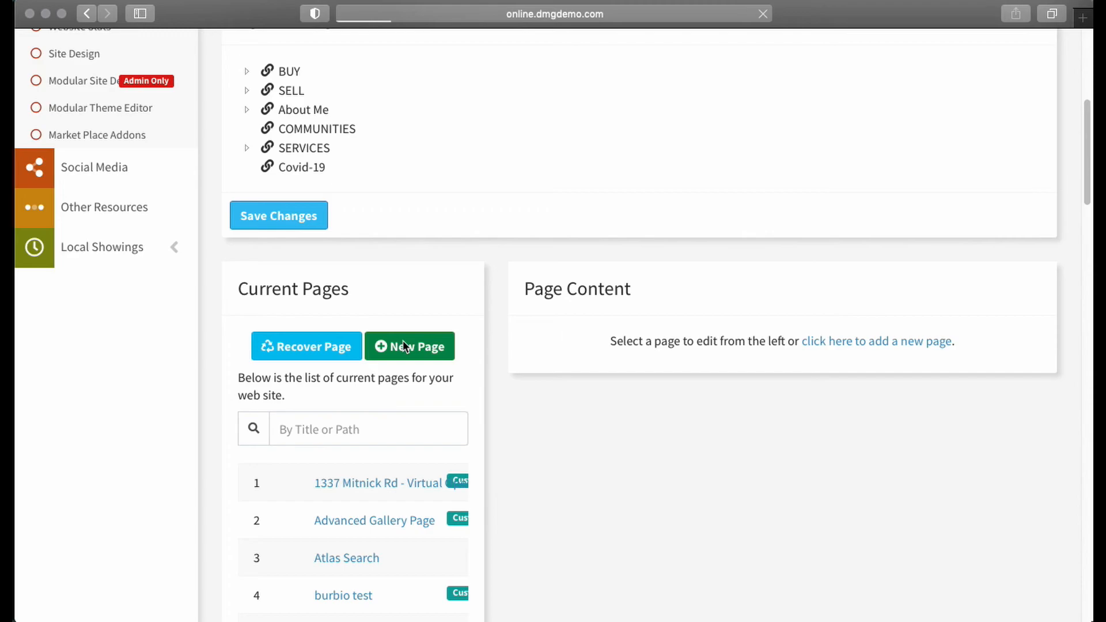
- Enter "My custom form page" as the first line of the custom page content and start a new line below it
{"action": "scroll", "coordinate": [495, 167], "scroll_direction": "down", "scroll_amount": 2}
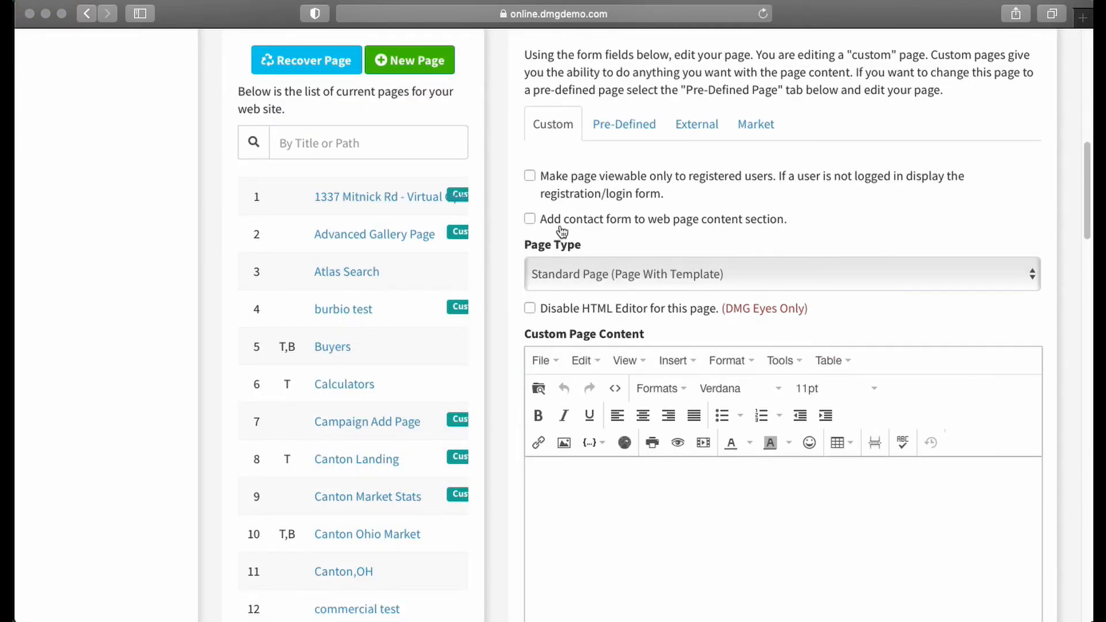
{"action": "scroll", "coordinate": [622, 459], "scroll_direction": "down", "scroll_amount": 1}
{"action": "left_click", "coordinate": [562, 446]}
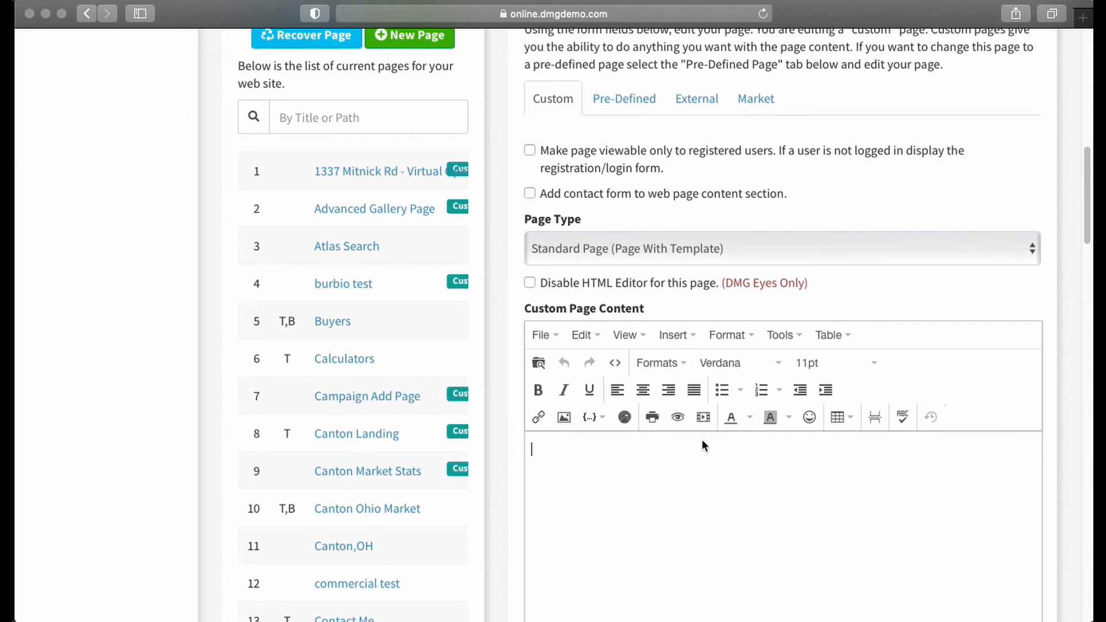
{"action": "scroll", "coordinate": [576, 397], "scroll_direction": "down", "scroll_amount": 3}
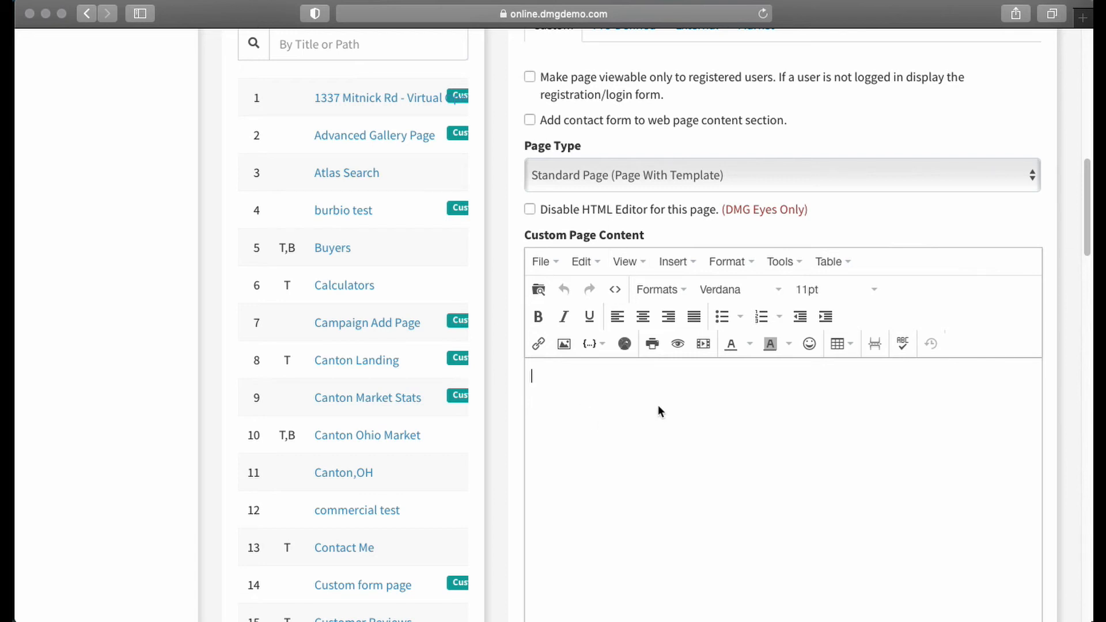
{"action": "type", "text": "My custom form page"}
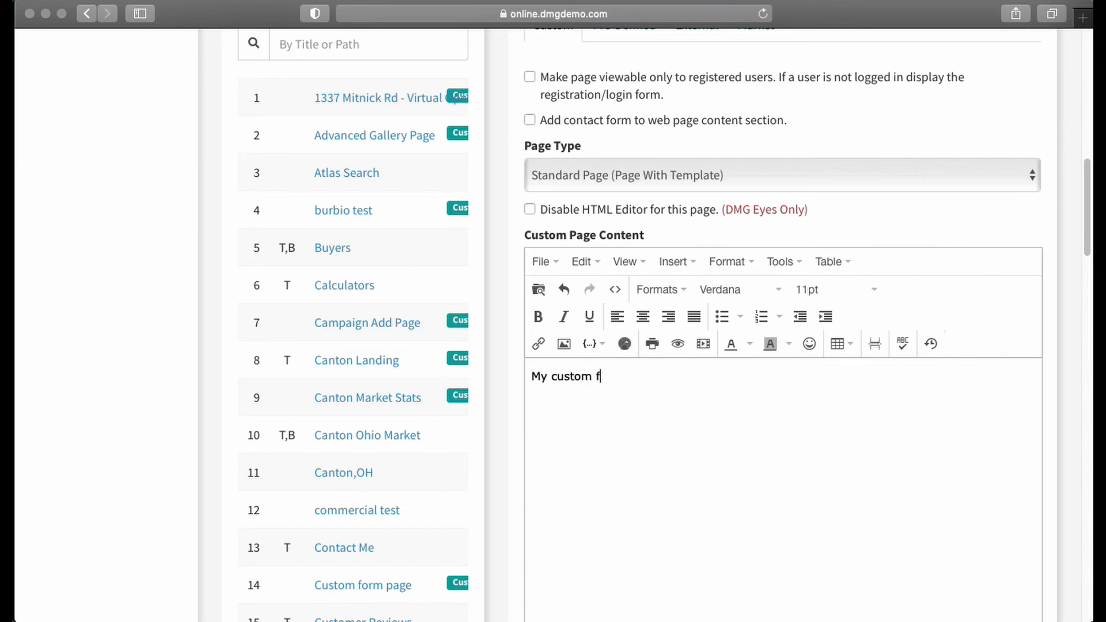
{"action": "key", "text": "Return"}
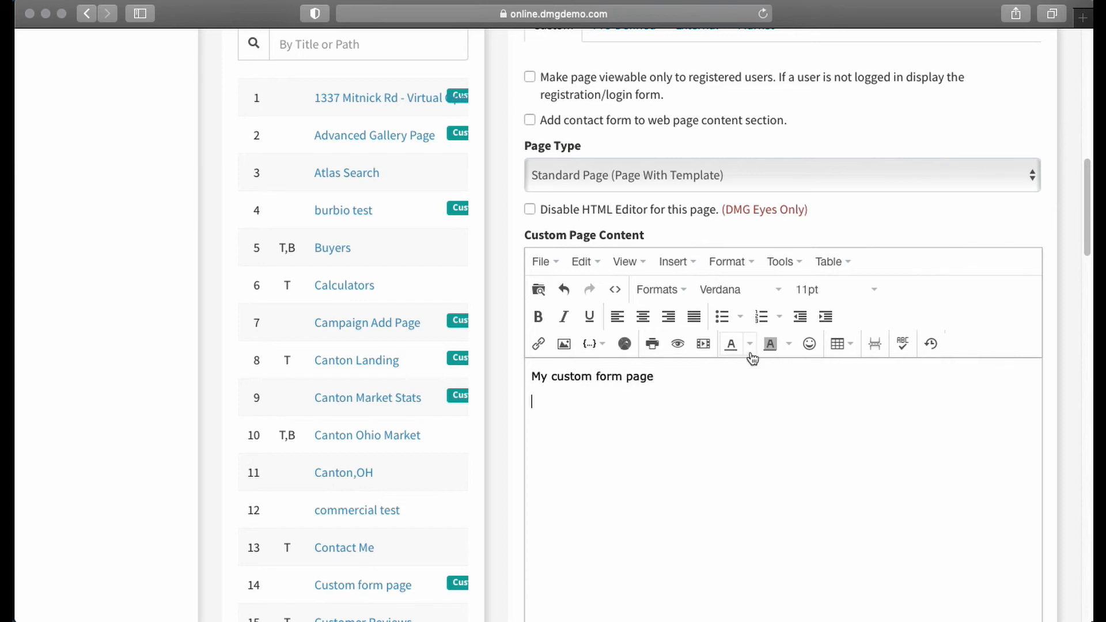
- Start inserting a prebuilt form below the text and select Tech Tuesday Custom Form
{"action": "left_click", "coordinate": [601, 348]}
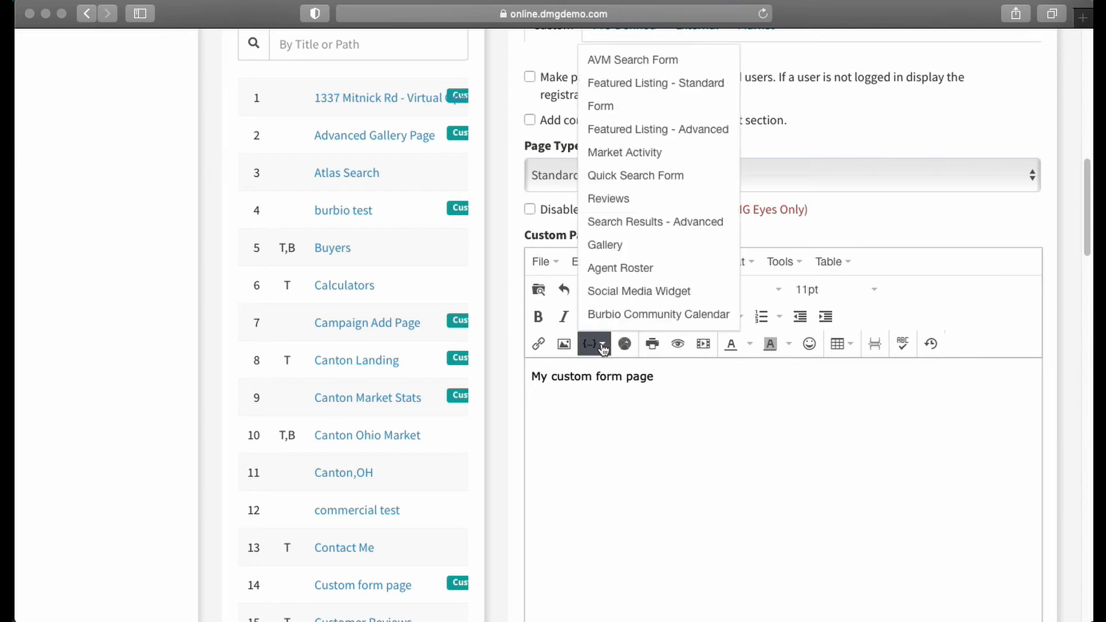
{"action": "left_click", "coordinate": [603, 106]}
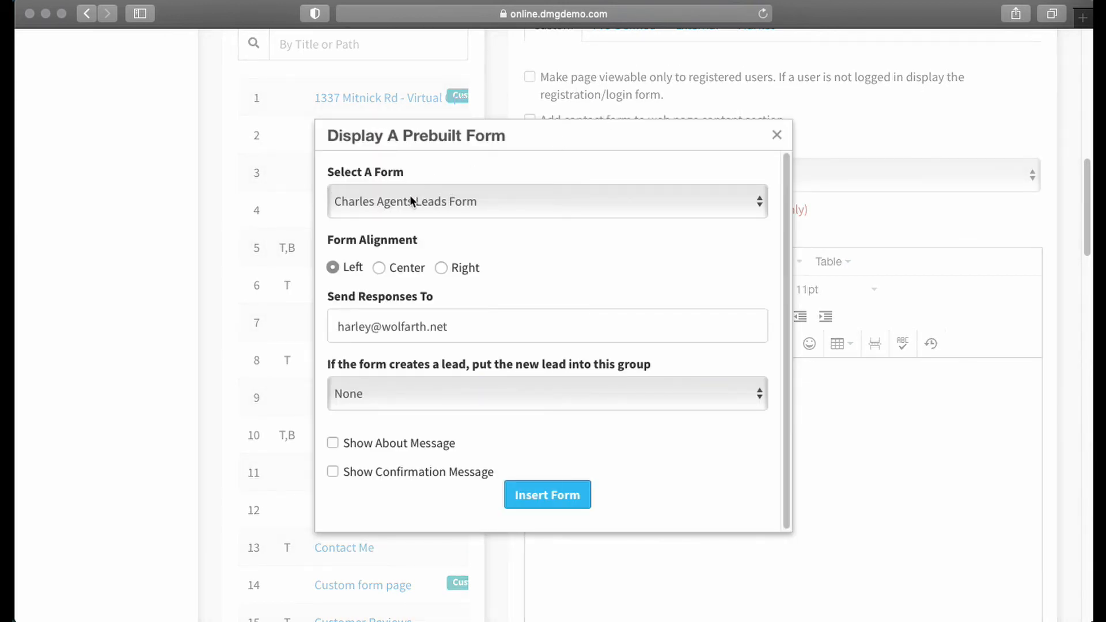
{"action": "left_click", "coordinate": [495, 197]}
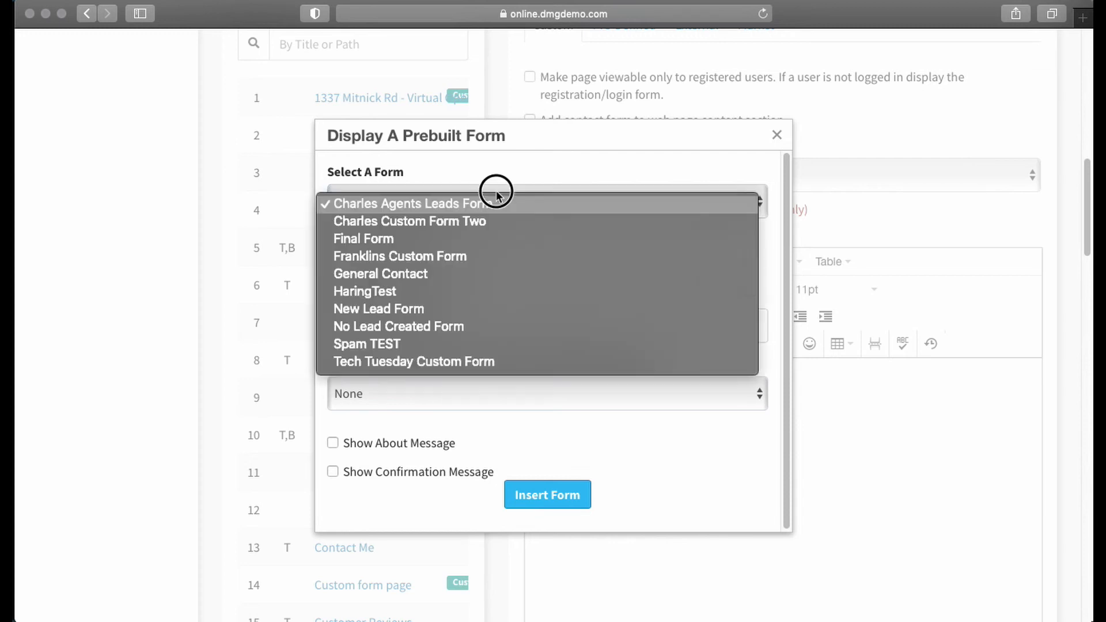
{"action": "left_click", "coordinate": [361, 362]}
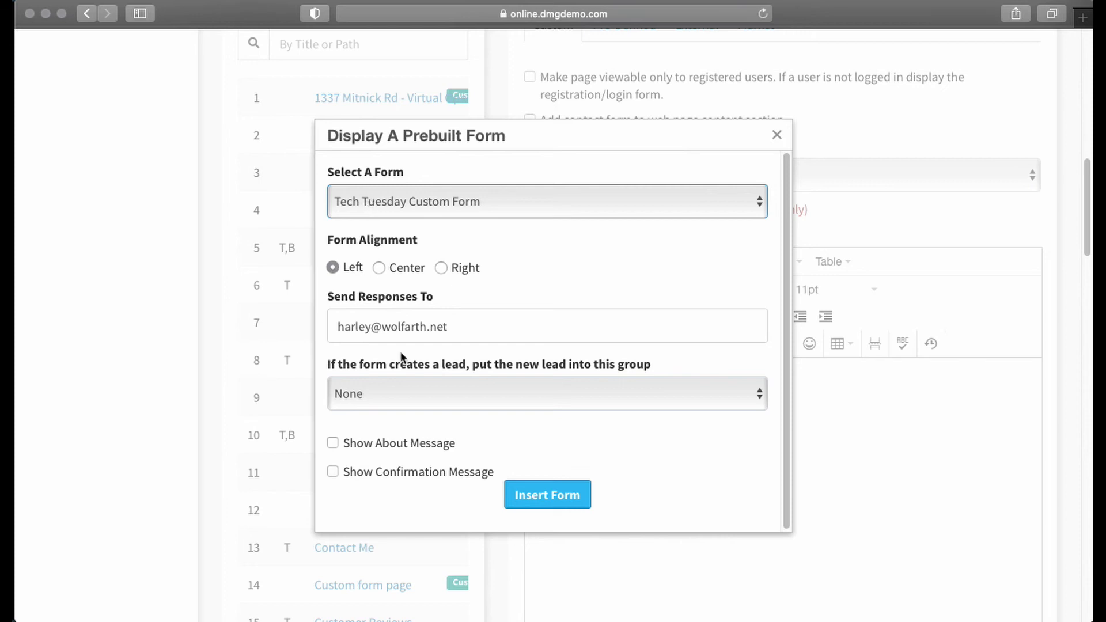
- Try the Center and Right form alignments and return the alignment to Left
{"action": "left_click", "coordinate": [379, 268]}
{"action": "left_click", "coordinate": [441, 268]}
{"action": "left_click", "coordinate": [377, 267]}
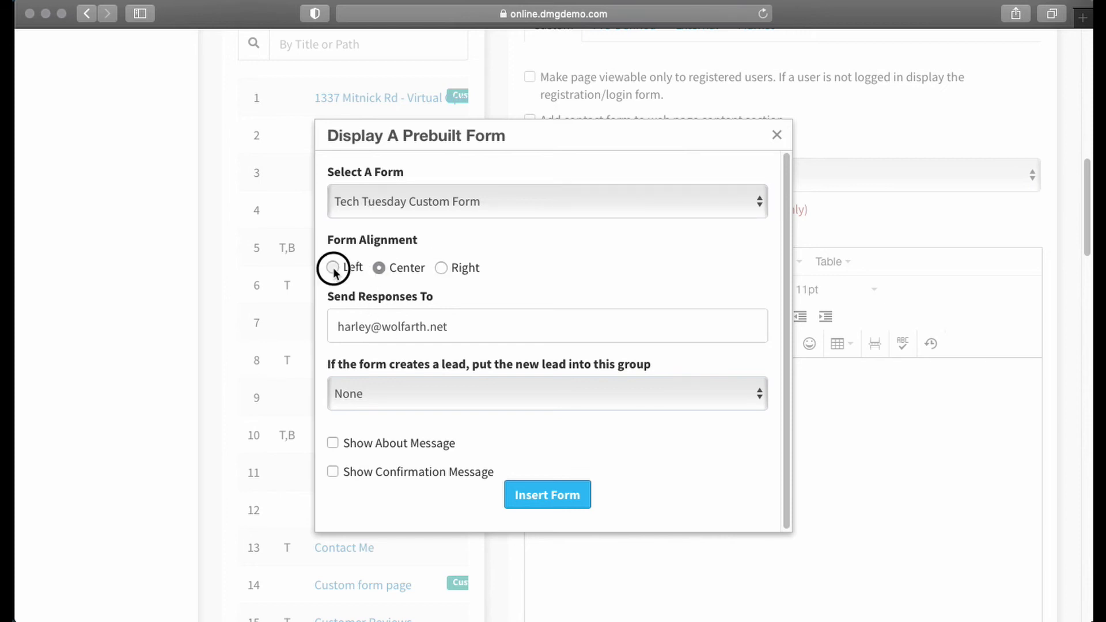
{"action": "left_click", "coordinate": [333, 267]}
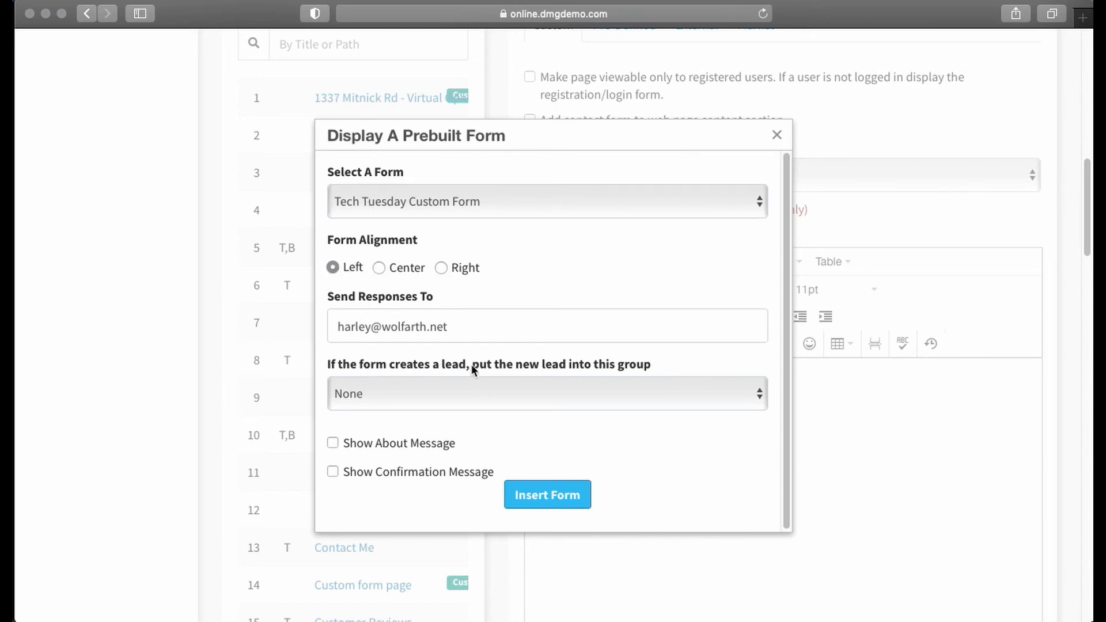
- Review the Send Responses To address and the groups available for new leads
{"action": "double_click", "coordinate": [394, 326]}
{"action": "left_click_drag", "start_coordinate": [338, 326], "coordinate": [496, 328]}
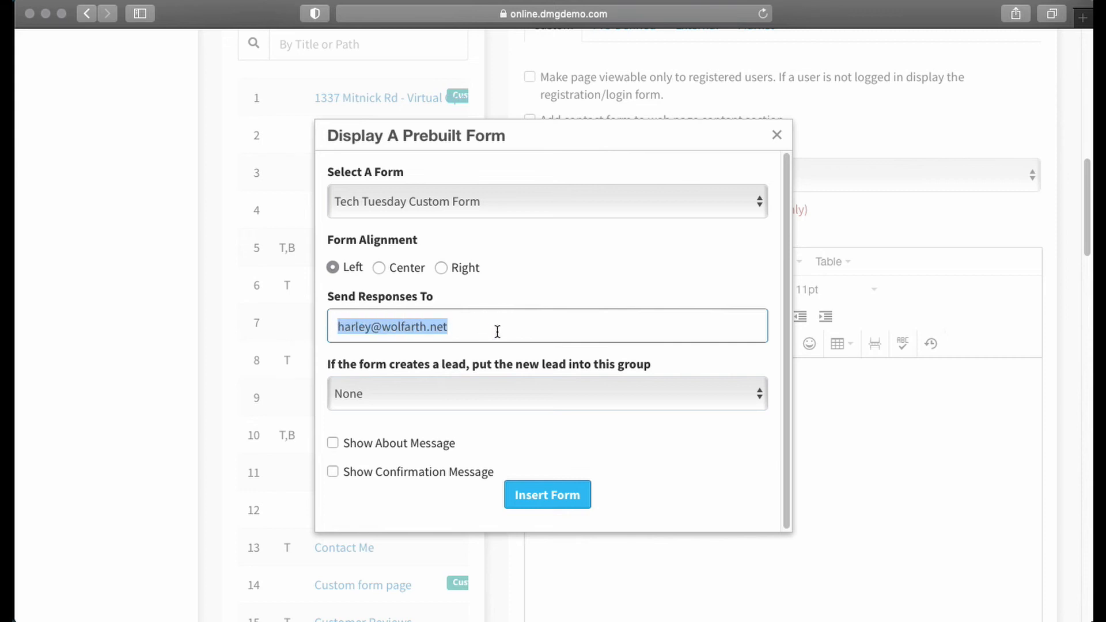
{"action": "left_click", "coordinate": [495, 329]}
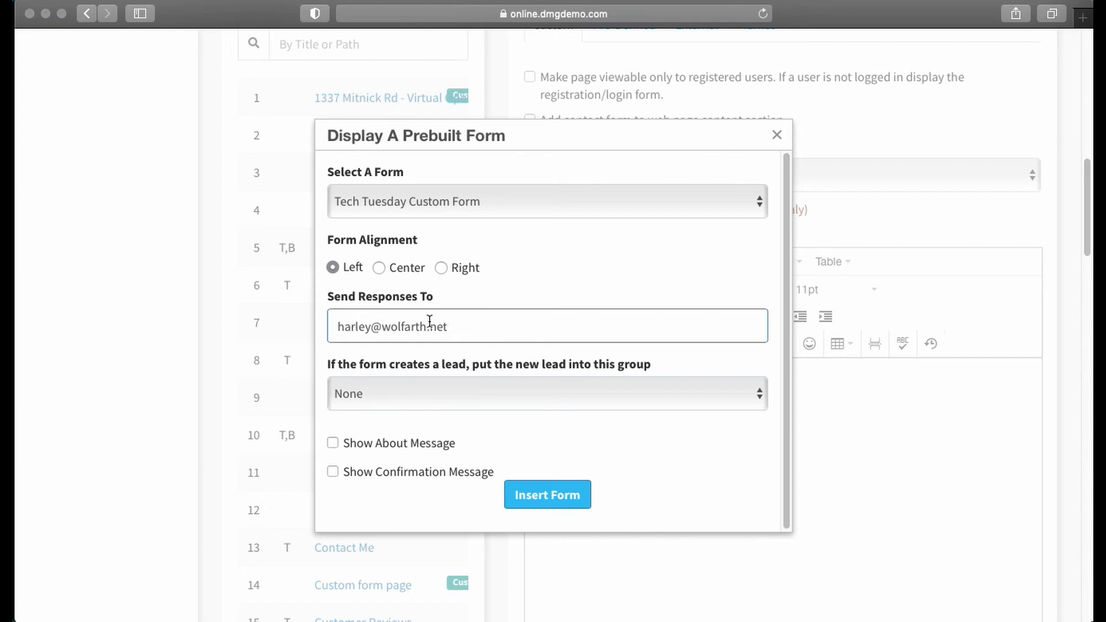
{"action": "scroll", "coordinate": [506, 320], "scroll_direction": "down", "scroll_amount": 3}
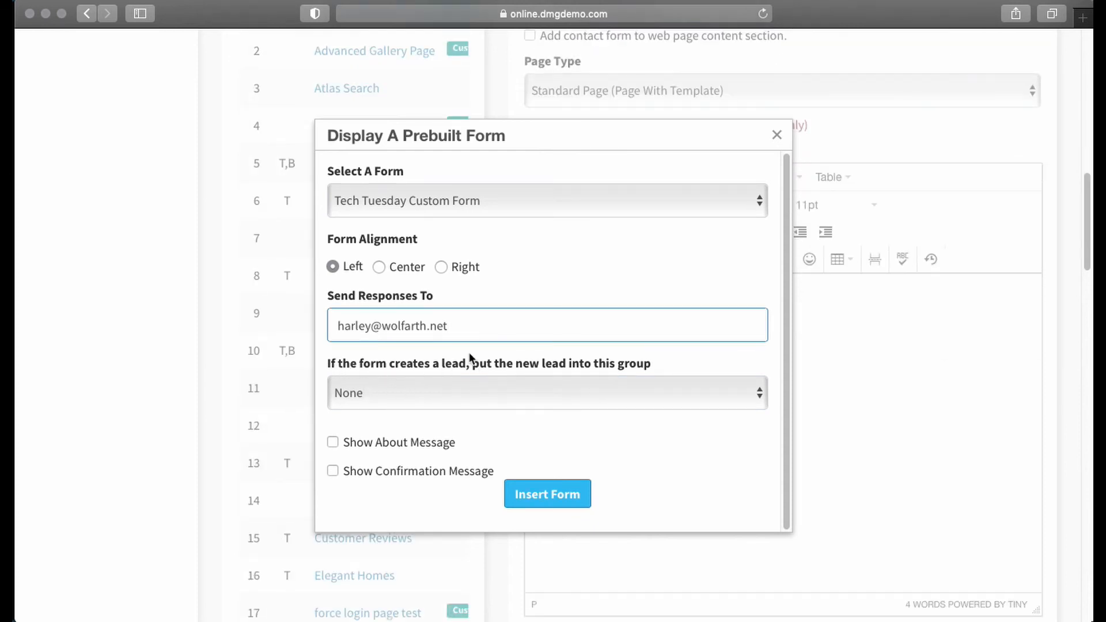
{"action": "left_click", "coordinate": [576, 389]}
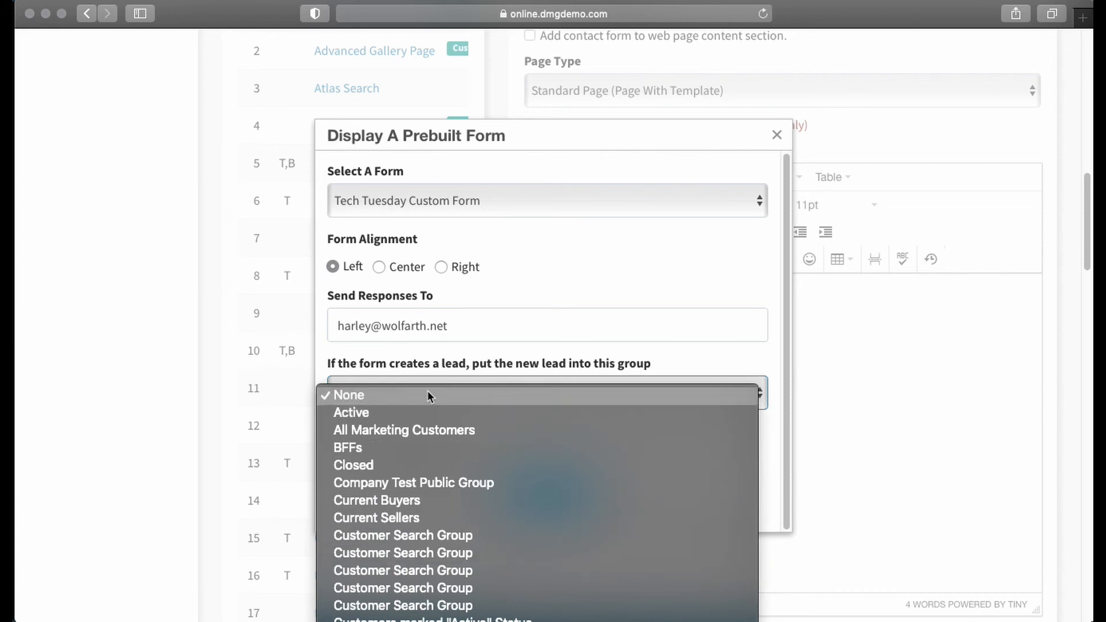
{"action": "left_click", "coordinate": [676, 357]}
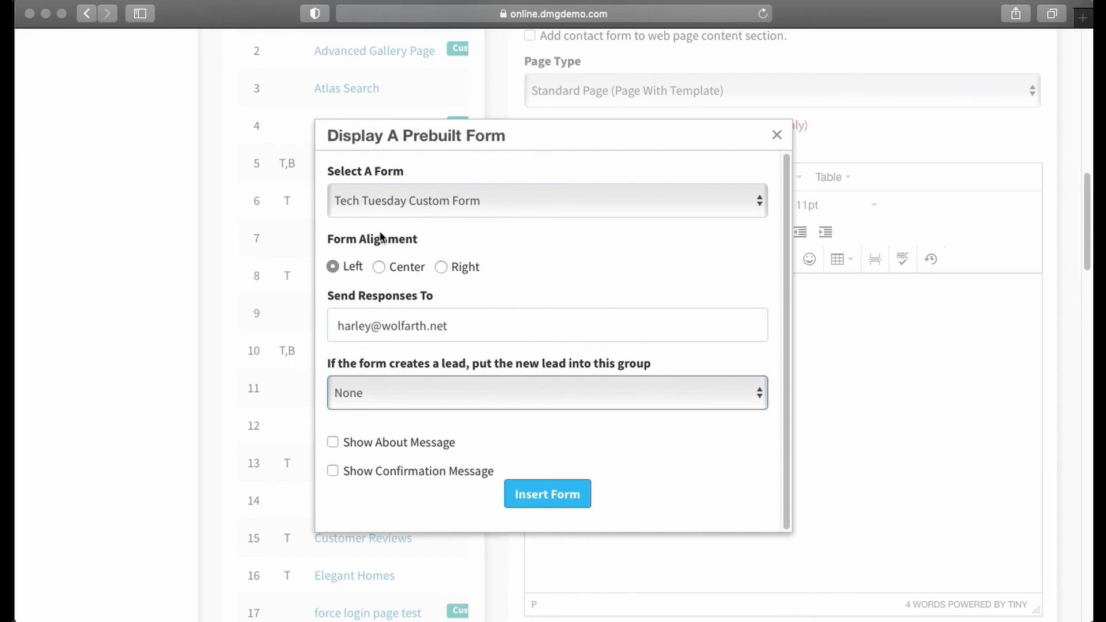
- Enable Show About Message and Show Confirmation Message and insert the form into the page content
{"action": "left_click", "coordinate": [334, 444]}
{"action": "left_click", "coordinate": [332, 471]}
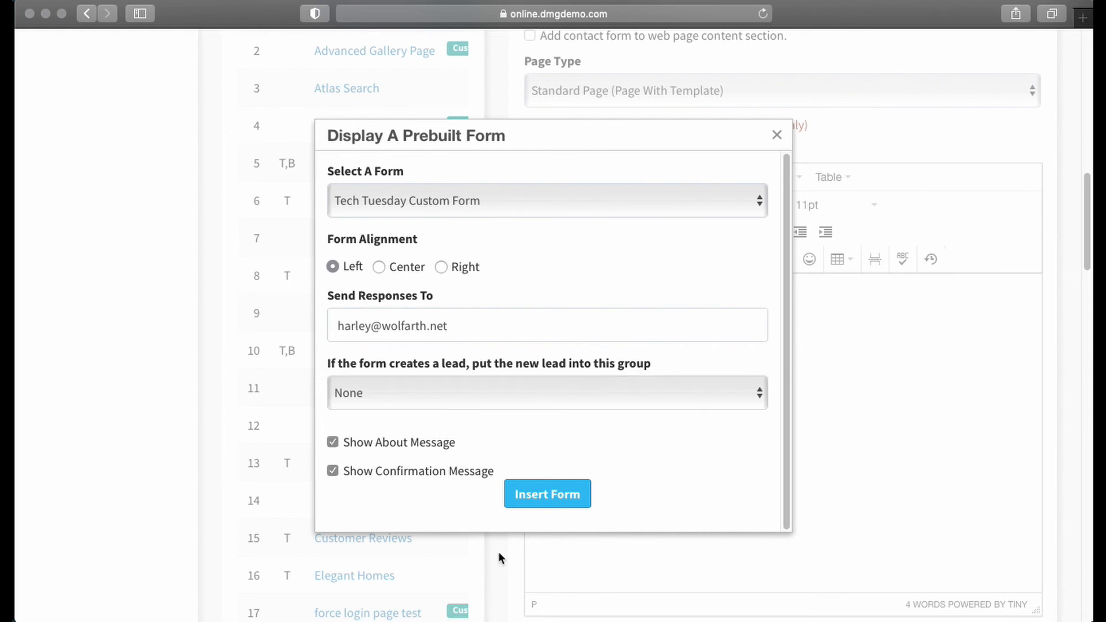
{"action": "left_click", "coordinate": [536, 494]}
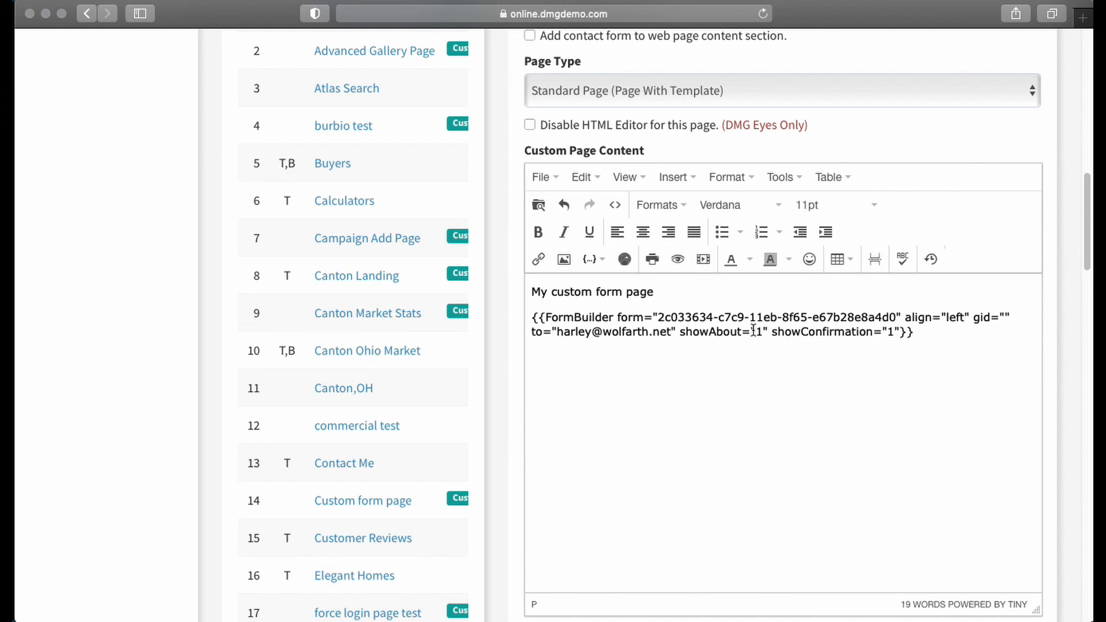
- Set the page's link title to "tt custom form" and carry the same text over as the page title
{"action": "scroll", "coordinate": [501, 368], "scroll_direction": "down", "scroll_amount": 7}
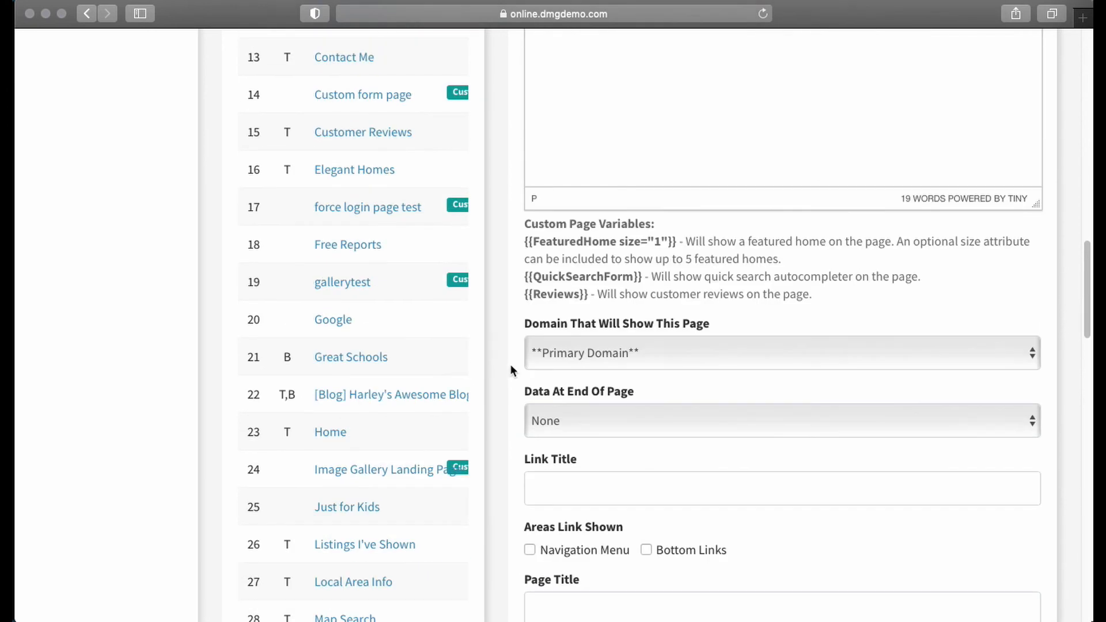
{"action": "left_click", "coordinate": [566, 440]}
{"action": "type", "text": "t"}
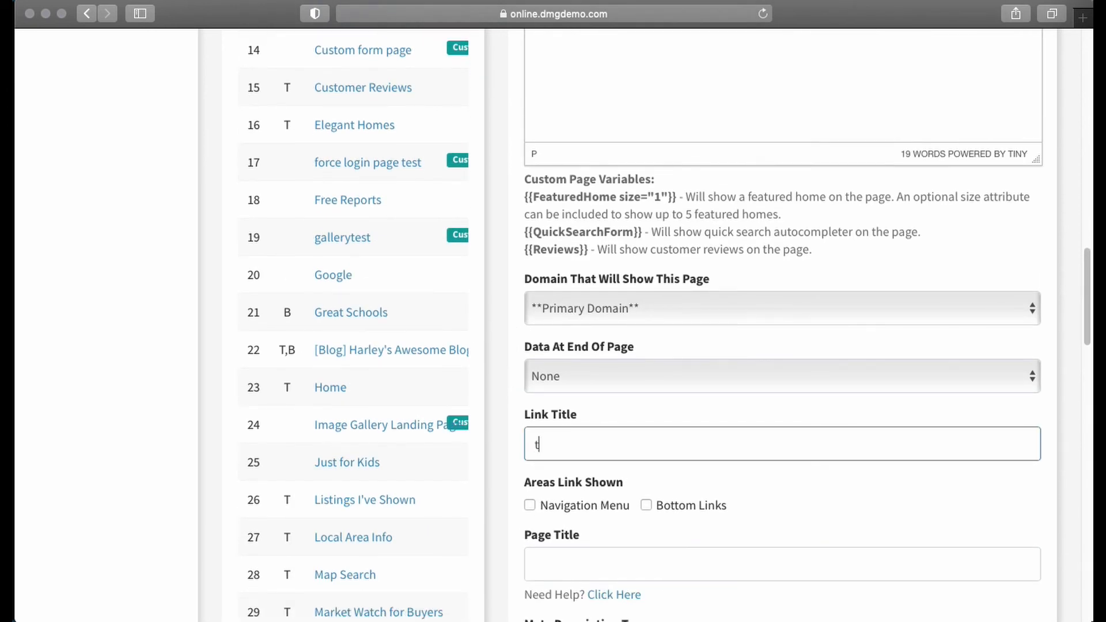
{"action": "type", "text": "t custom form"}
{"action": "key", "text": "Tab"}
{"action": "scroll", "coordinate": [679, 409], "scroll_direction": "down", "scroll_amount": 1}
{"action": "scroll", "coordinate": [679, 410], "scroll_direction": "down", "scroll_amount": 5}
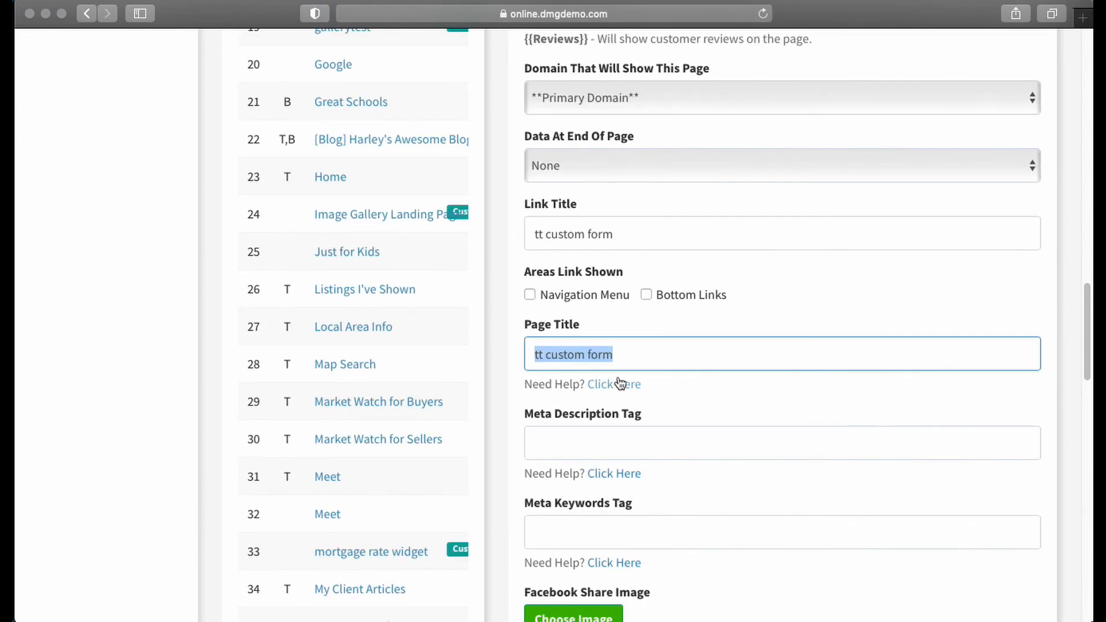
- Save the new custom page with its content and title settings
{"action": "scroll", "coordinate": [617, 346], "scroll_direction": "up", "scroll_amount": 5}
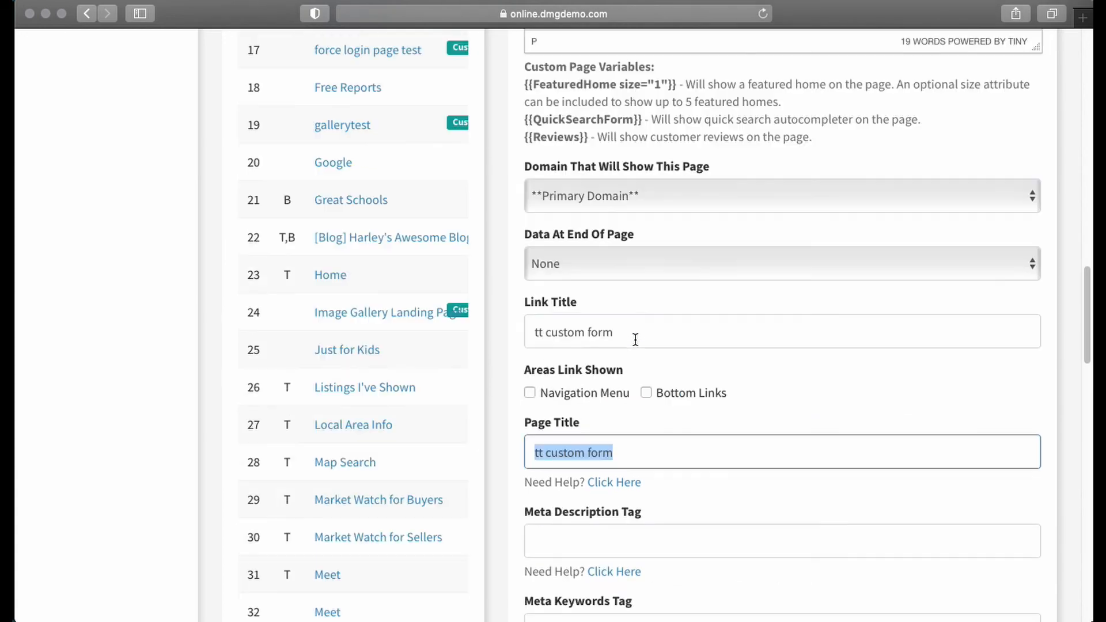
{"action": "scroll", "coordinate": [513, 369], "scroll_direction": "down", "scroll_amount": 12}
{"action": "scroll", "coordinate": [519, 372], "scroll_direction": "down", "scroll_amount": 15}
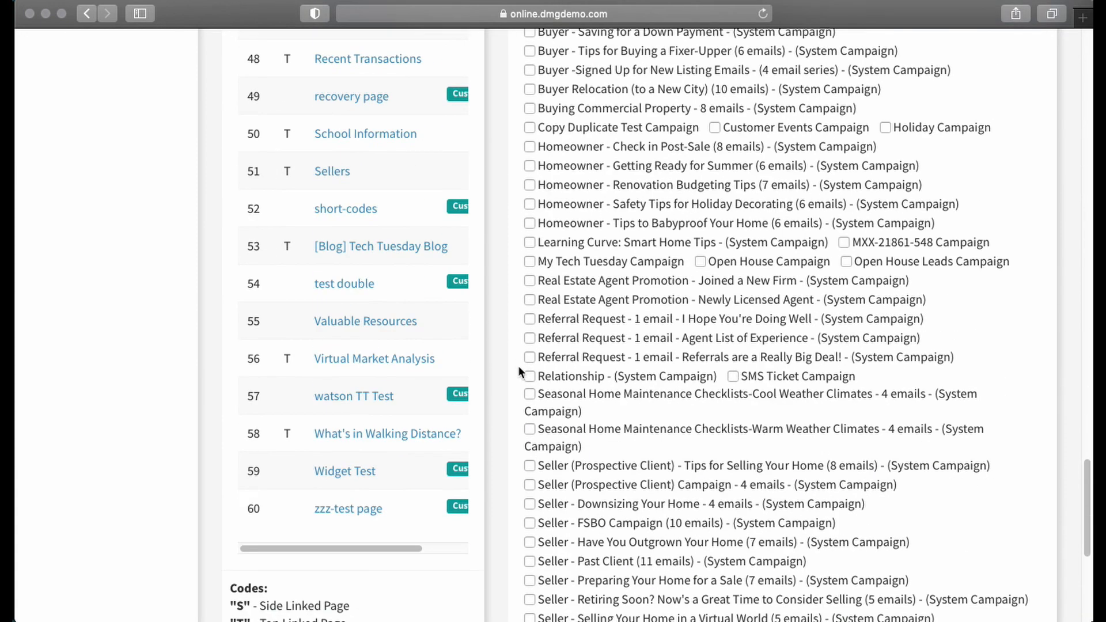
{"action": "left_click", "coordinate": [787, 500]}
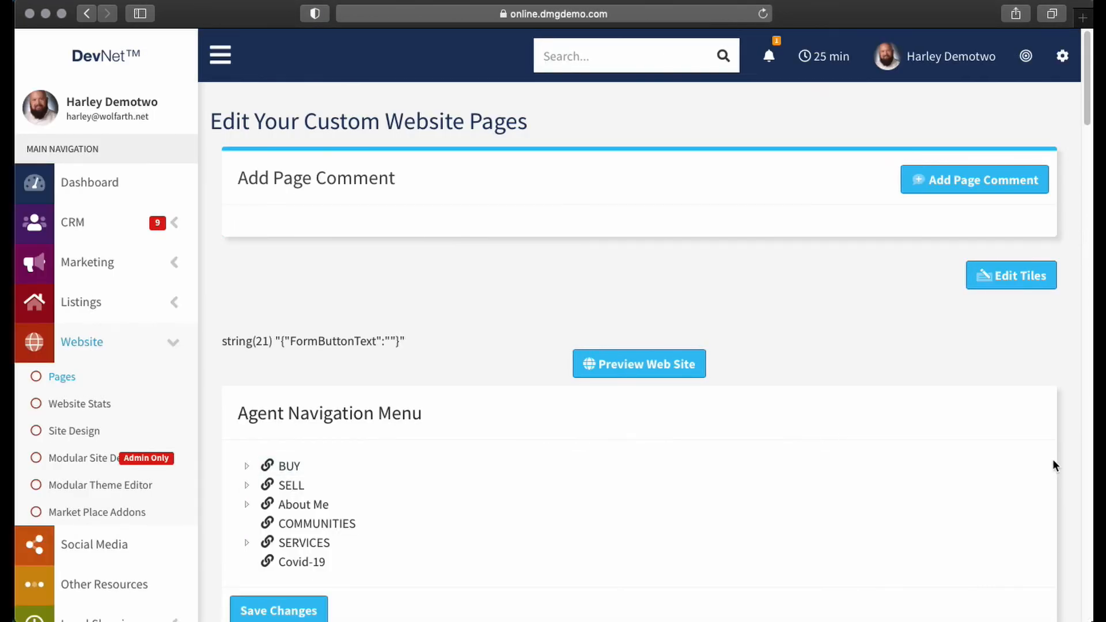
- Check the form code in the saved page's content and open the live page through its Link To This Page link
{"action": "scroll", "coordinate": [993, 369], "scroll_direction": "down", "scroll_amount": 10}
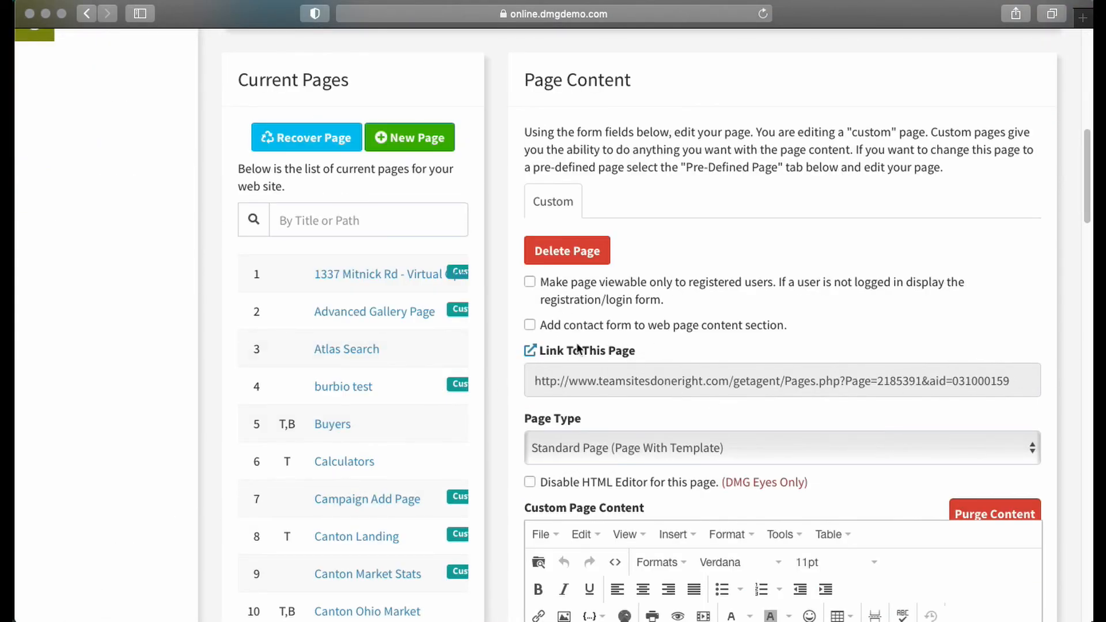
{"action": "scroll", "coordinate": [591, 397], "scroll_direction": "down", "scroll_amount": 5}
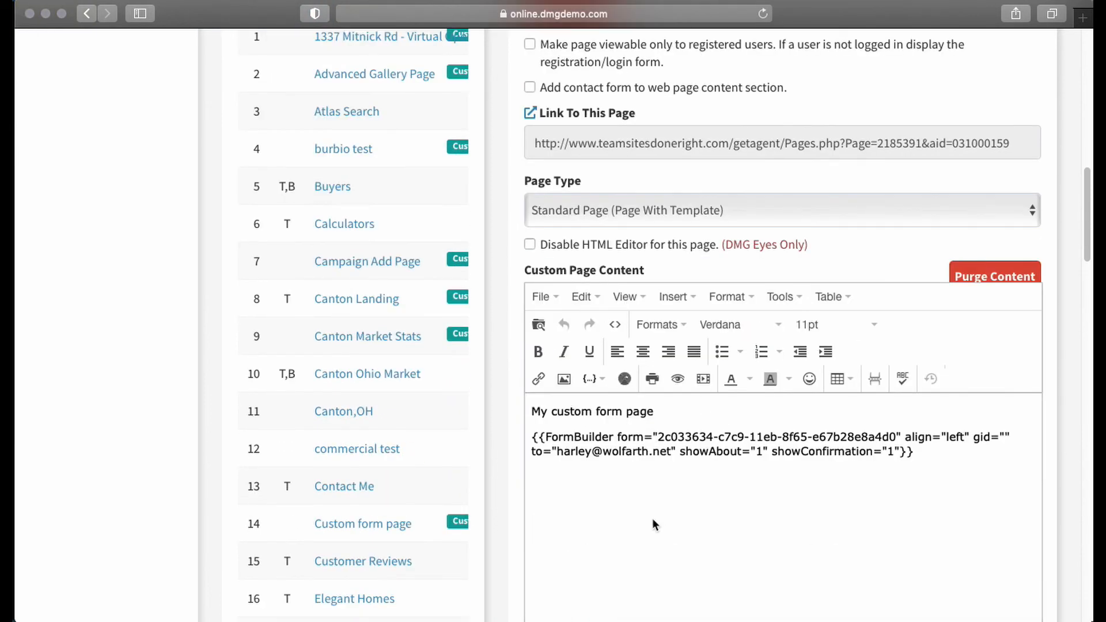
{"action": "scroll", "coordinate": [739, 381], "scroll_direction": "up", "scroll_amount": 3}
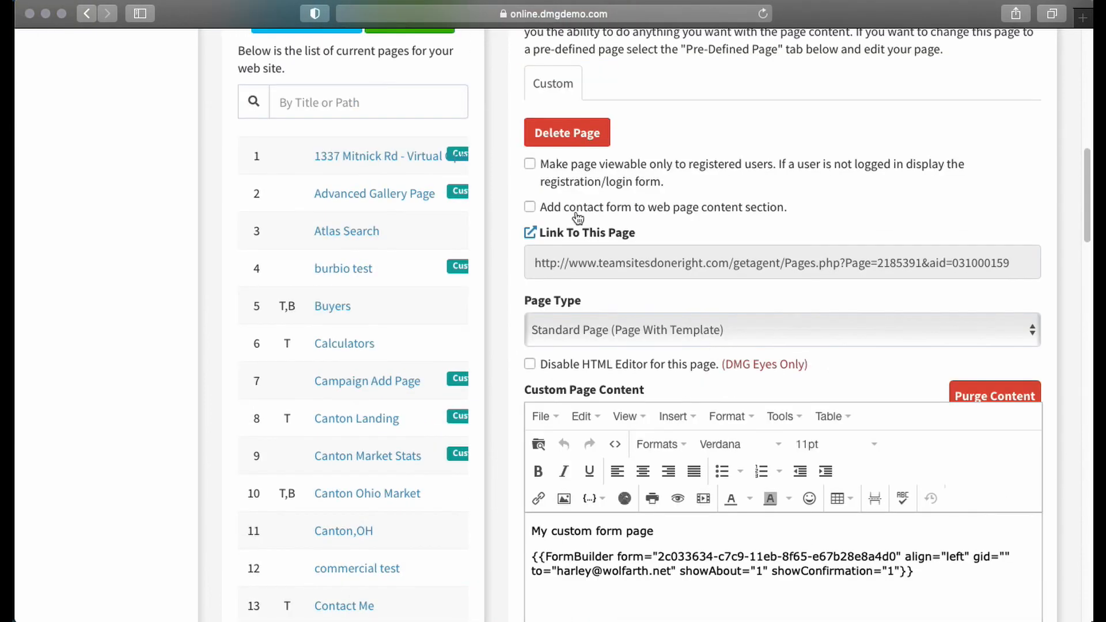
{"action": "left_click", "coordinate": [529, 233]}
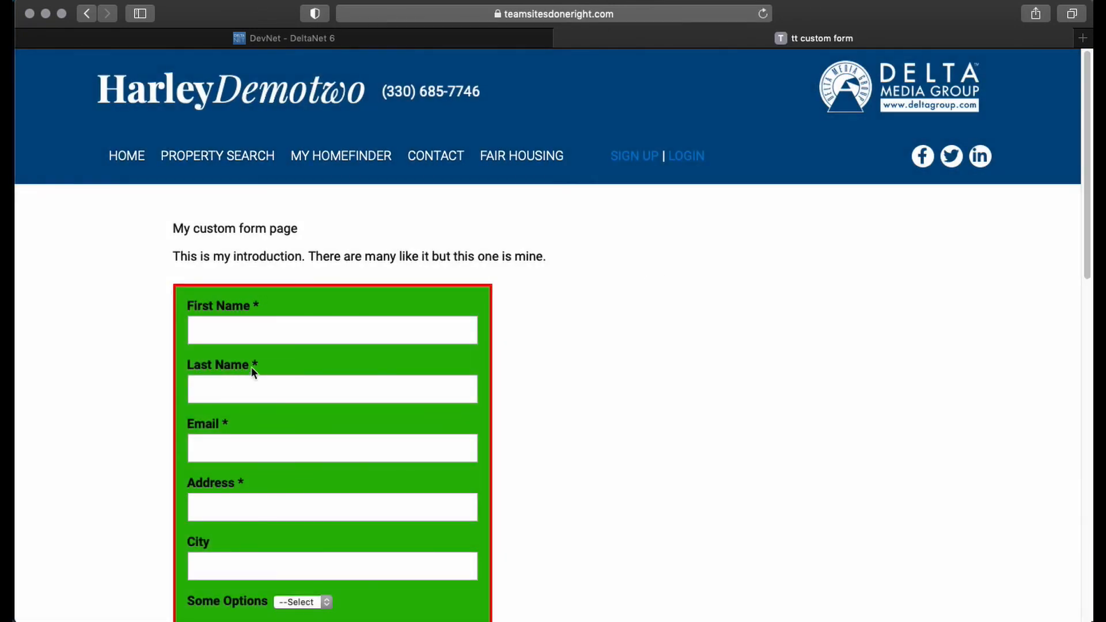
- Review the published page's heading, introduction message and form fields from First Name through to the Contact Now button
{"action": "left_click_drag", "start_coordinate": [168, 228], "coordinate": [319, 228]}
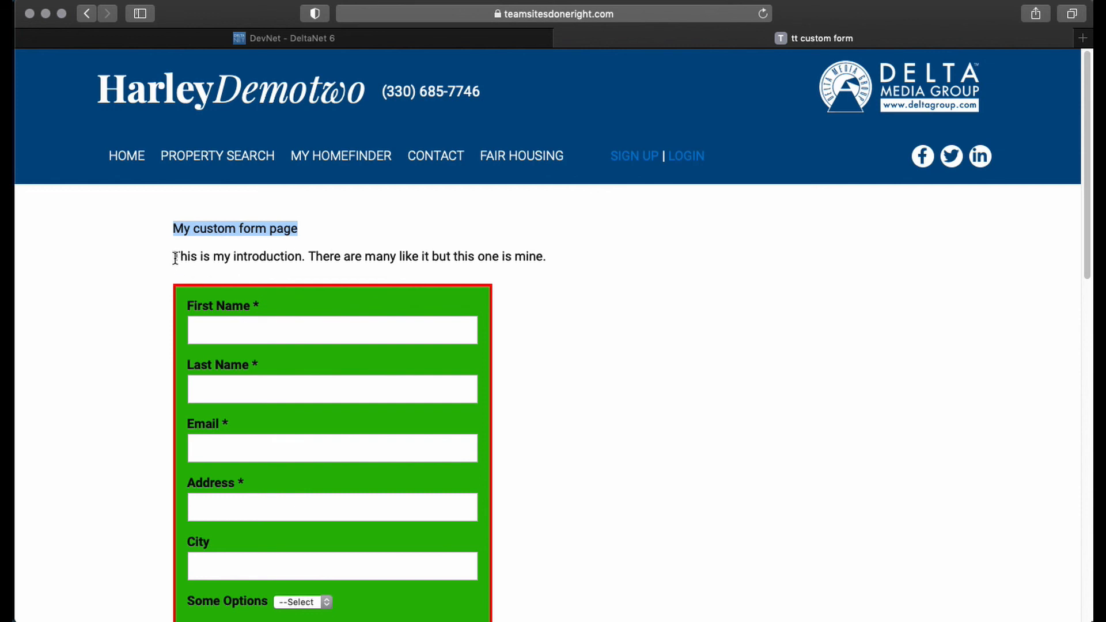
{"action": "left_click_drag", "start_coordinate": [173, 256], "coordinate": [564, 251]}
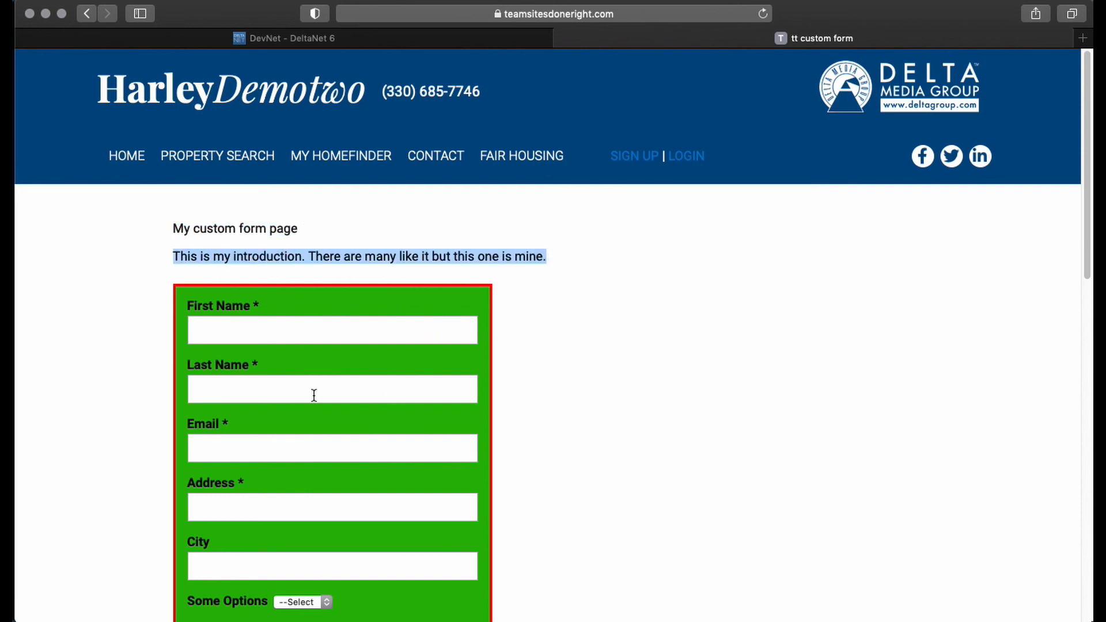
{"action": "scroll", "coordinate": [240, 365], "scroll_direction": "down", "scroll_amount": 5}
{"action": "scroll", "coordinate": [366, 383], "scroll_direction": "up", "scroll_amount": 4}
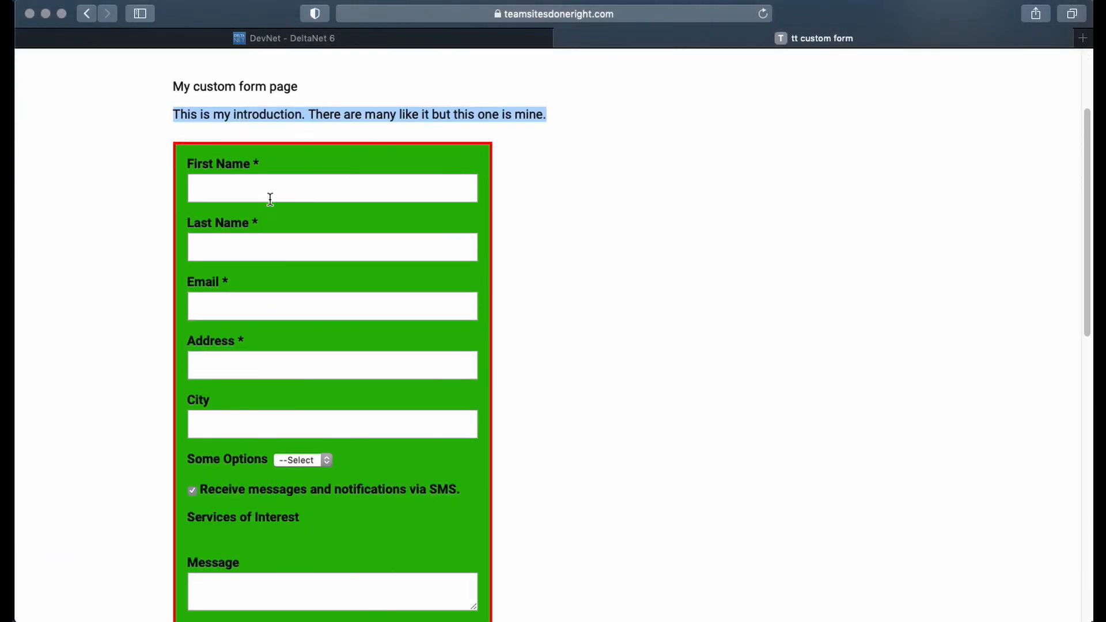
{"action": "left_click", "coordinate": [259, 187]}
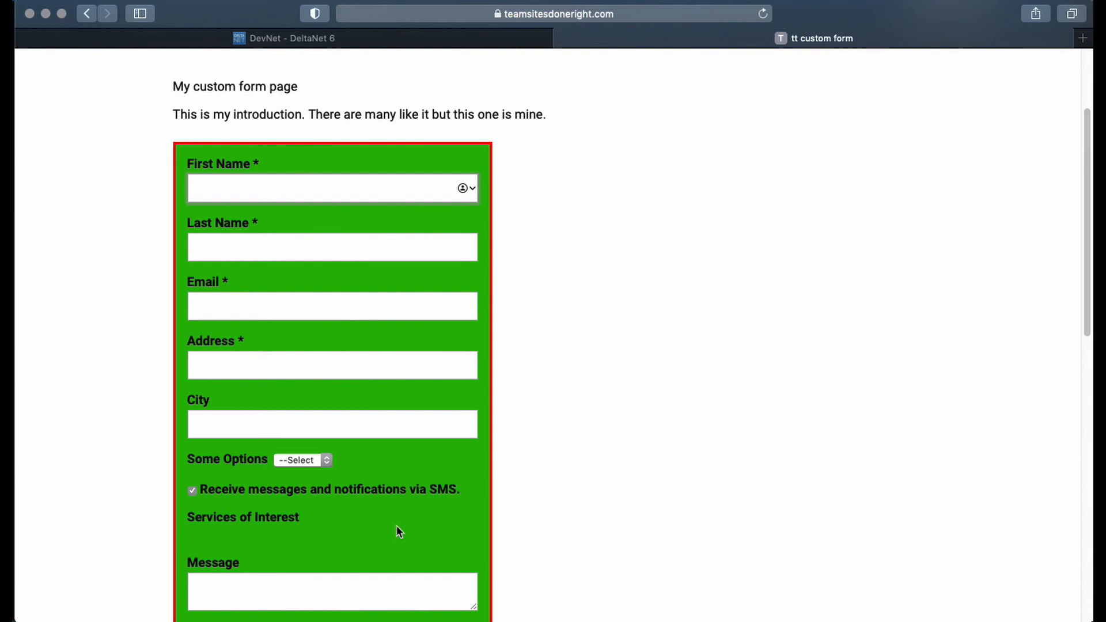
{"action": "scroll", "coordinate": [573, 438], "scroll_direction": "down", "scroll_amount": 4}
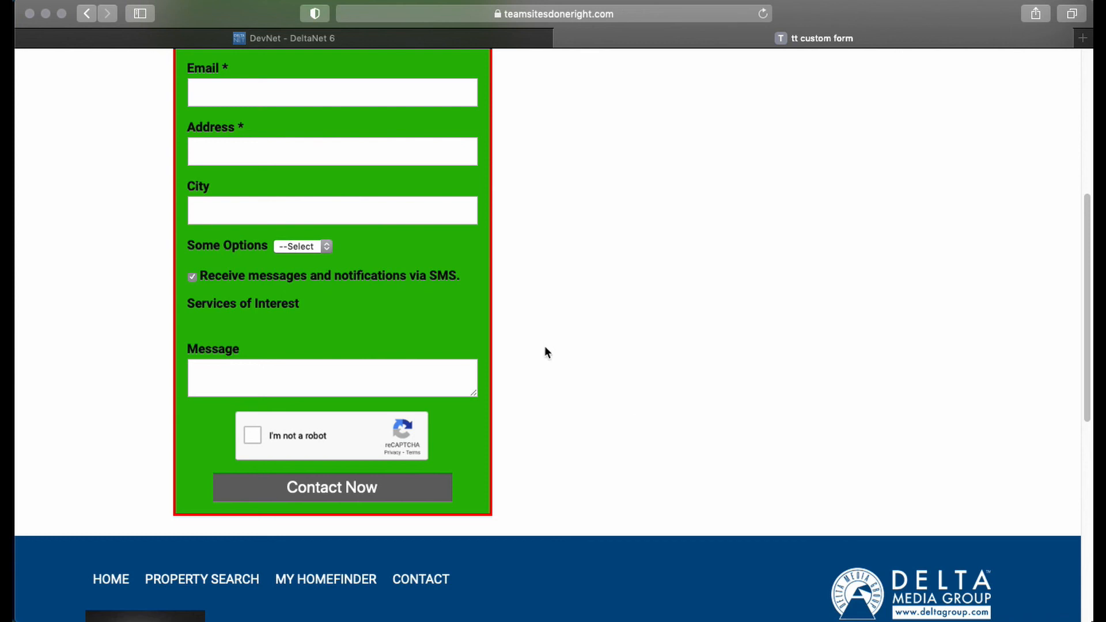
{"action": "scroll", "coordinate": [624, 427], "scroll_direction": "up", "scroll_amount": 6}
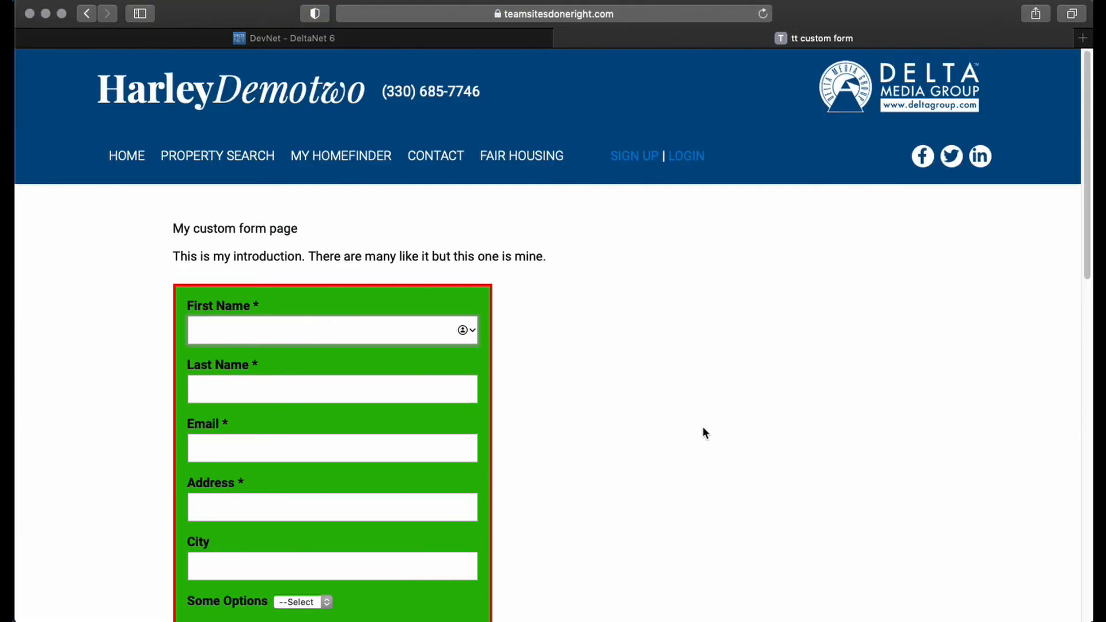